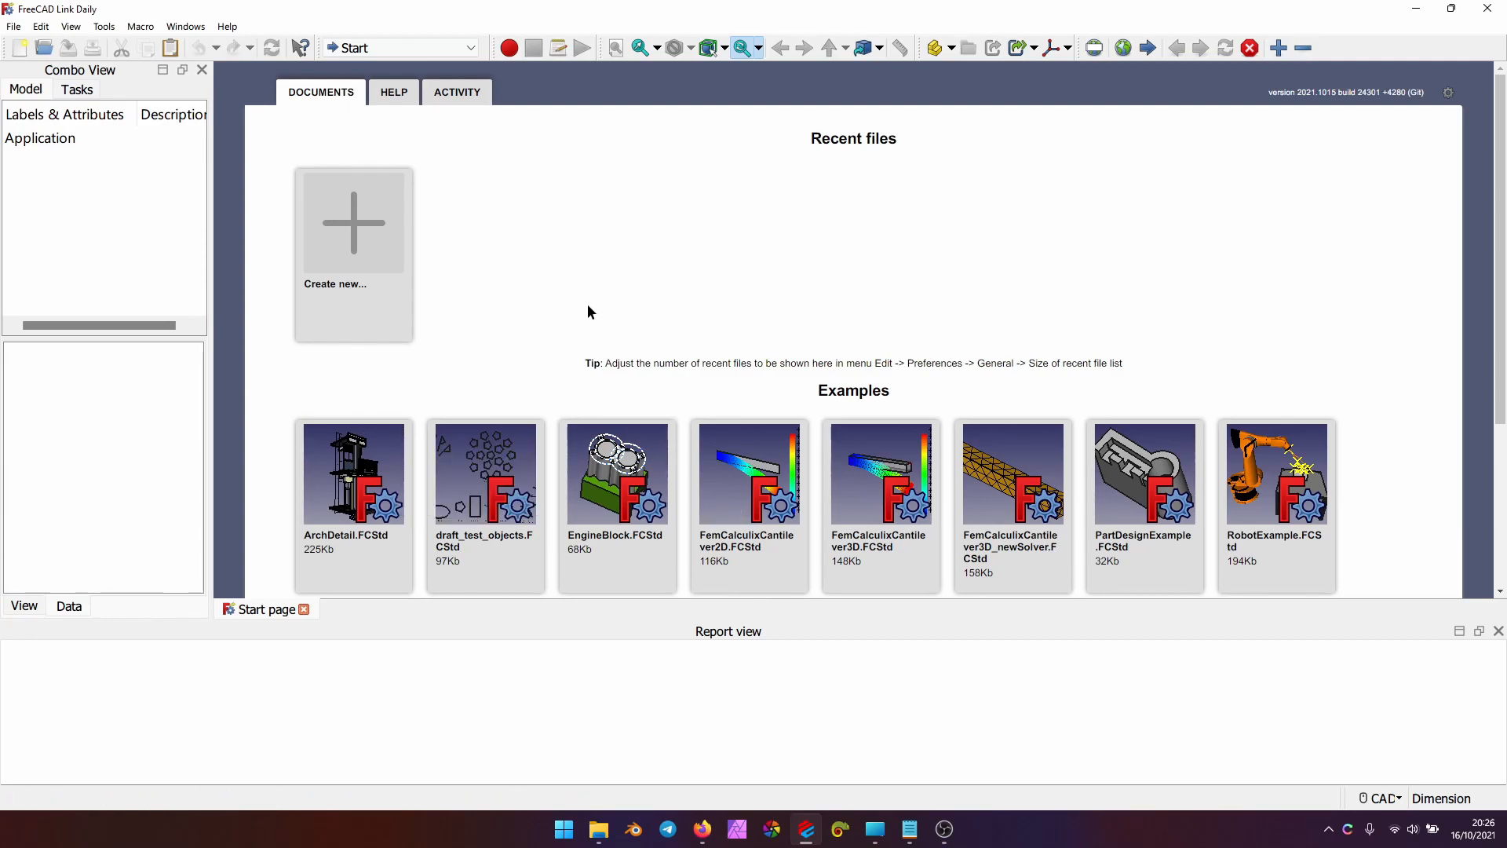
Minimize FreeCAD to reveal File Explorer on the AppData\Roaming\FreeCAD settings folder
{"action": "key", "text": "alt+F4"}
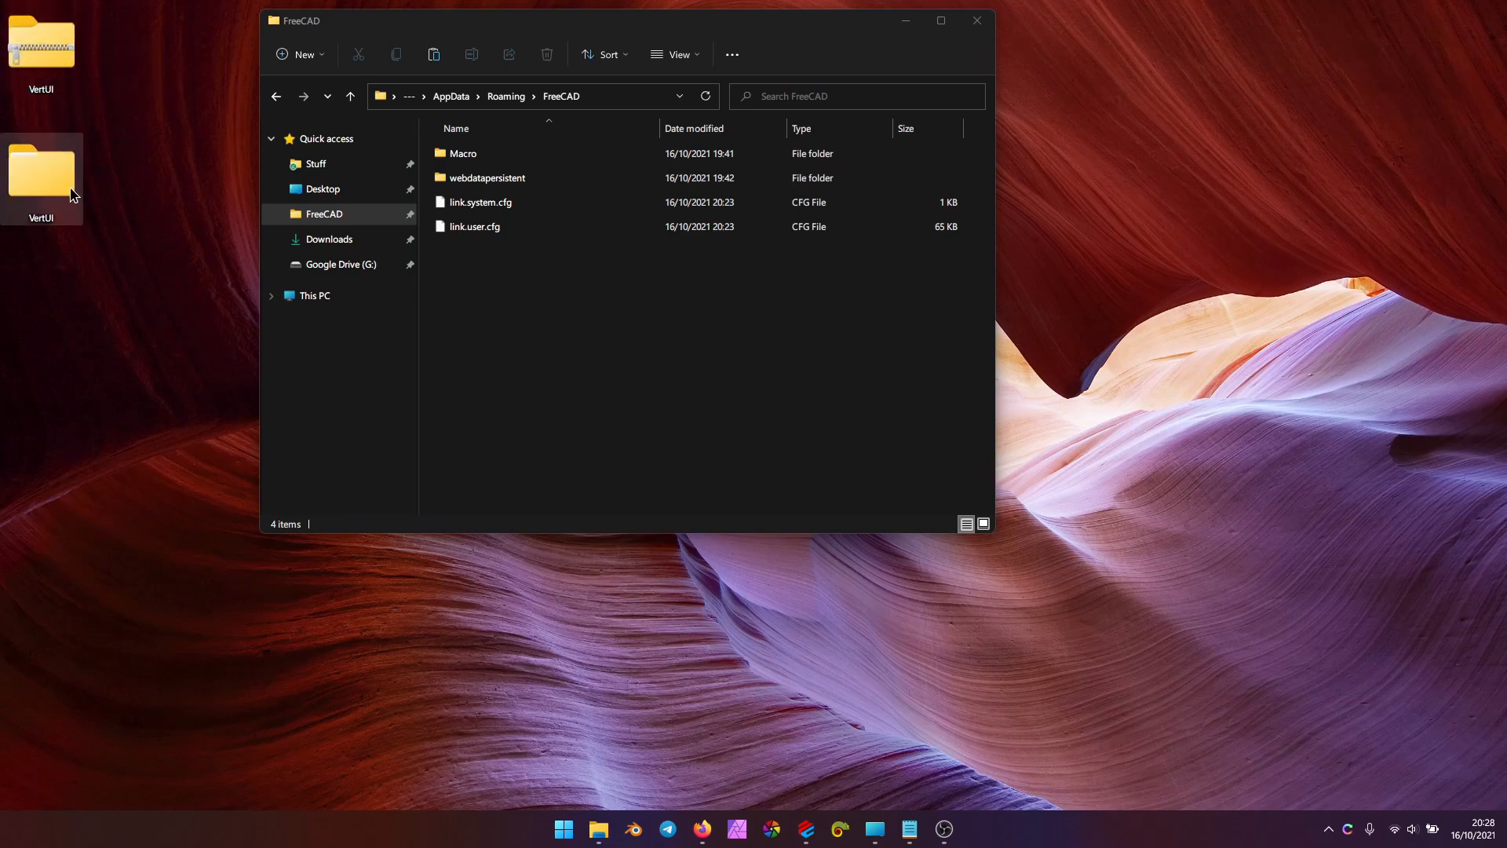
Copy the VertUI Gui folder into the AppData\Roaming\FreeCAD settings folder
{"action": "double_click", "coordinate": [986, 294]}
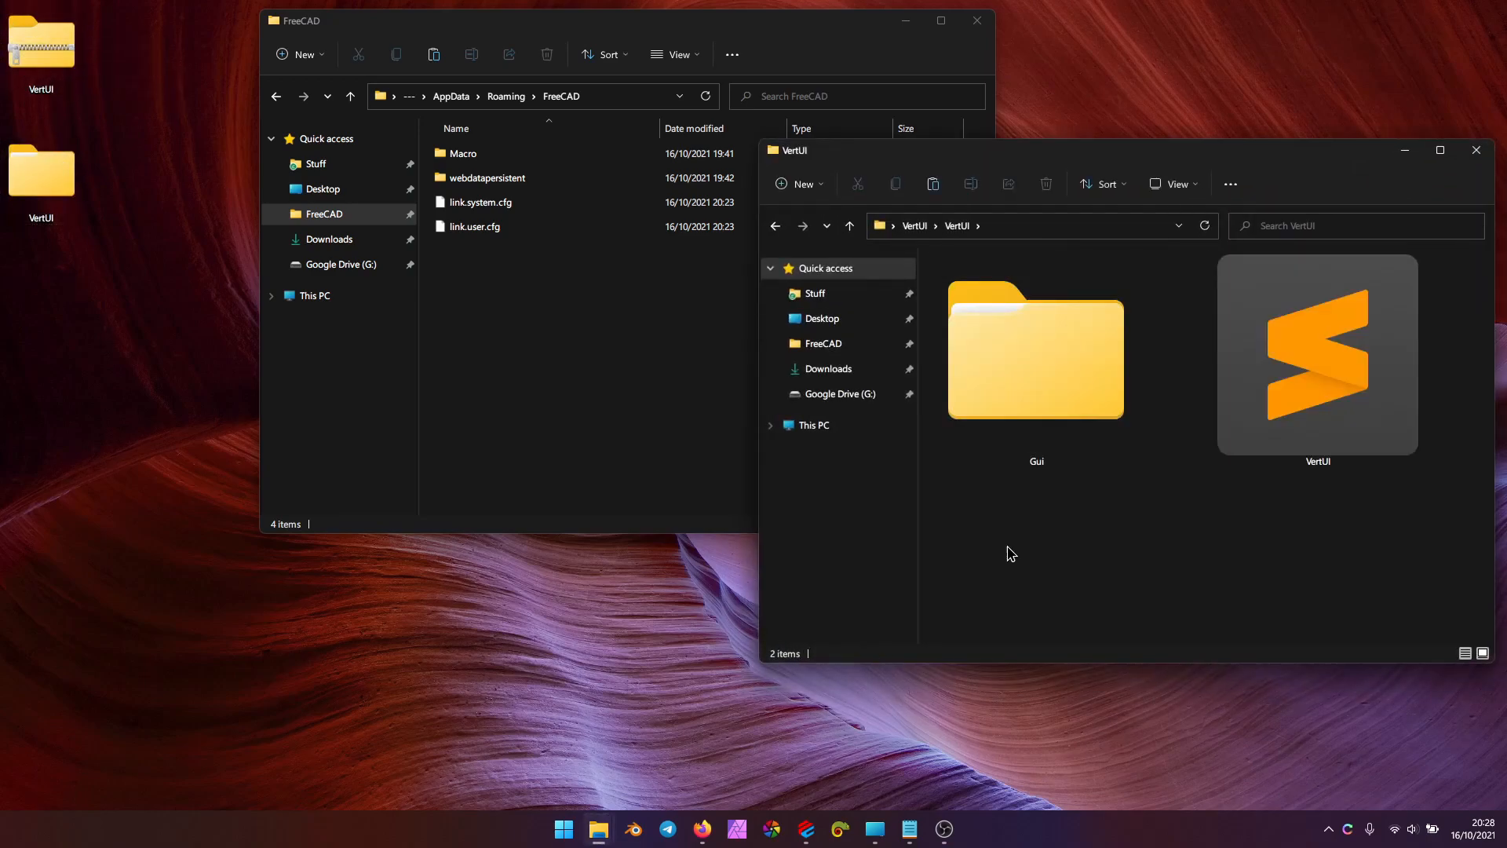
{"action": "left_click", "coordinate": [1022, 307]}
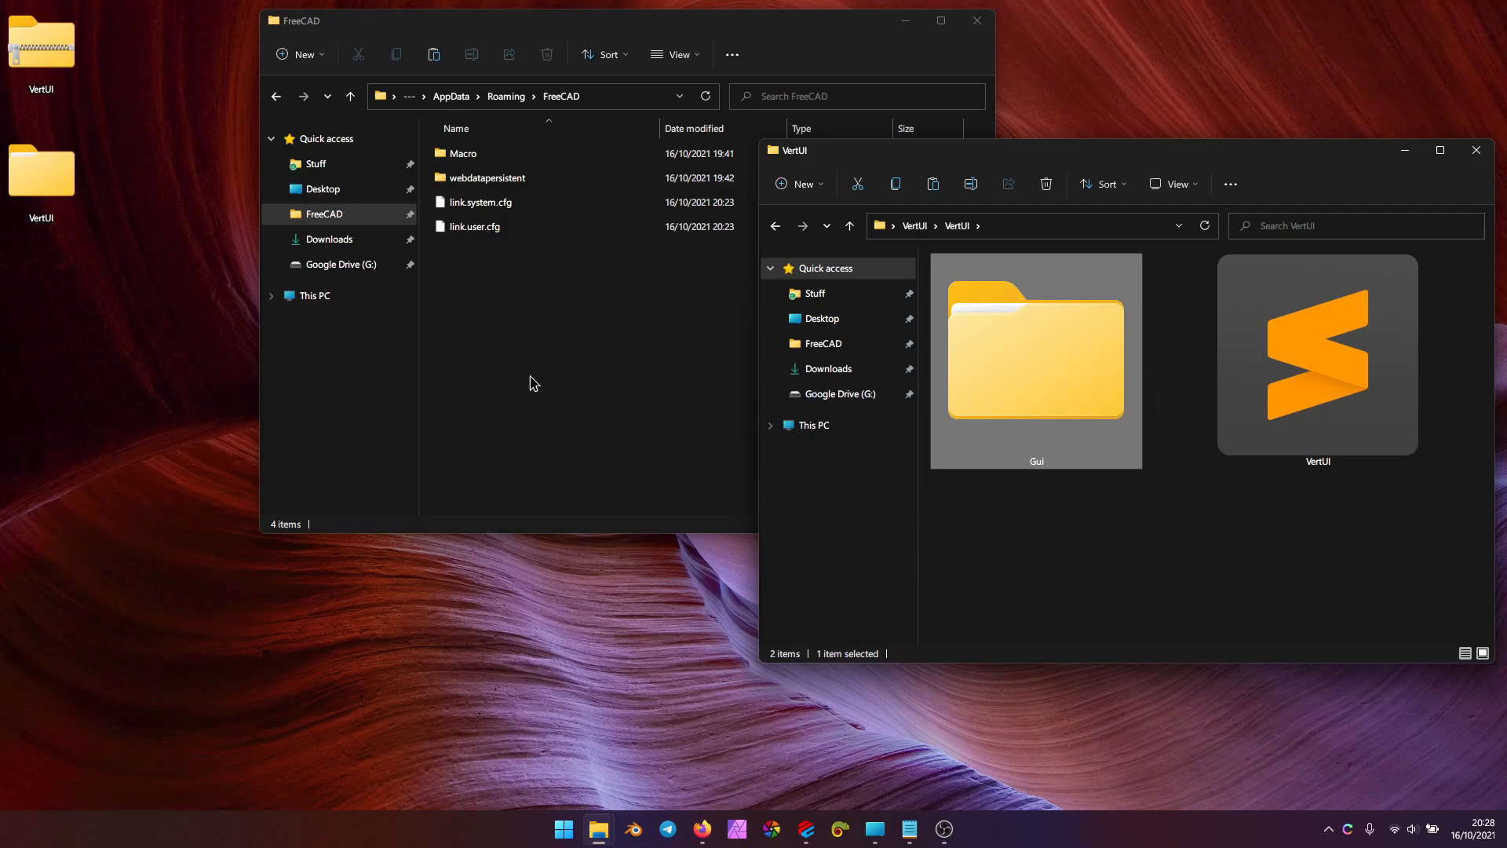
{"action": "left_click", "coordinate": [533, 381]}
{"action": "key", "text": "ctrl+v"}
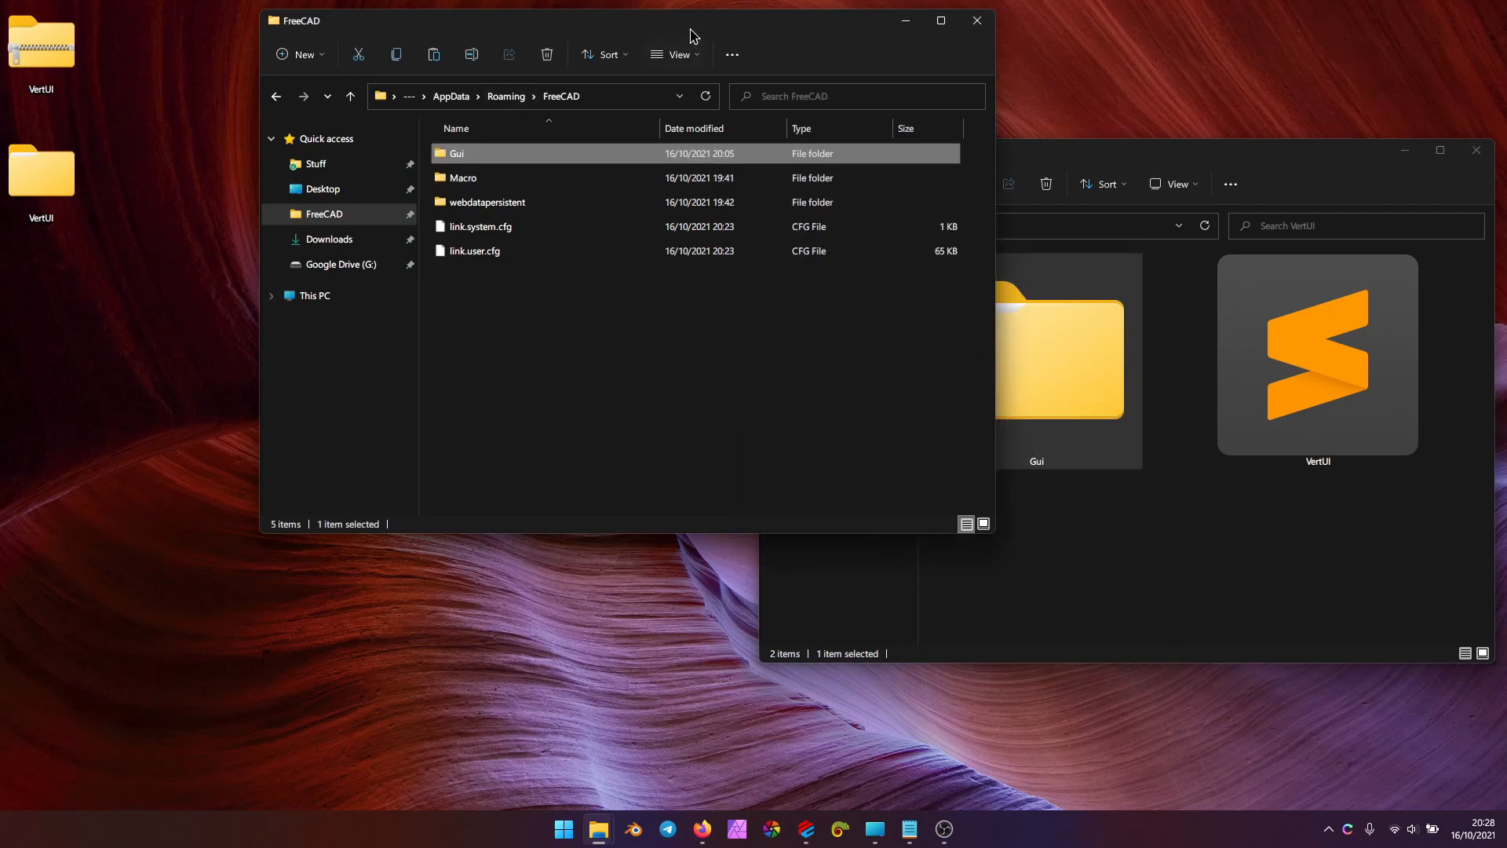
{"action": "left_click", "coordinate": [638, 102]}
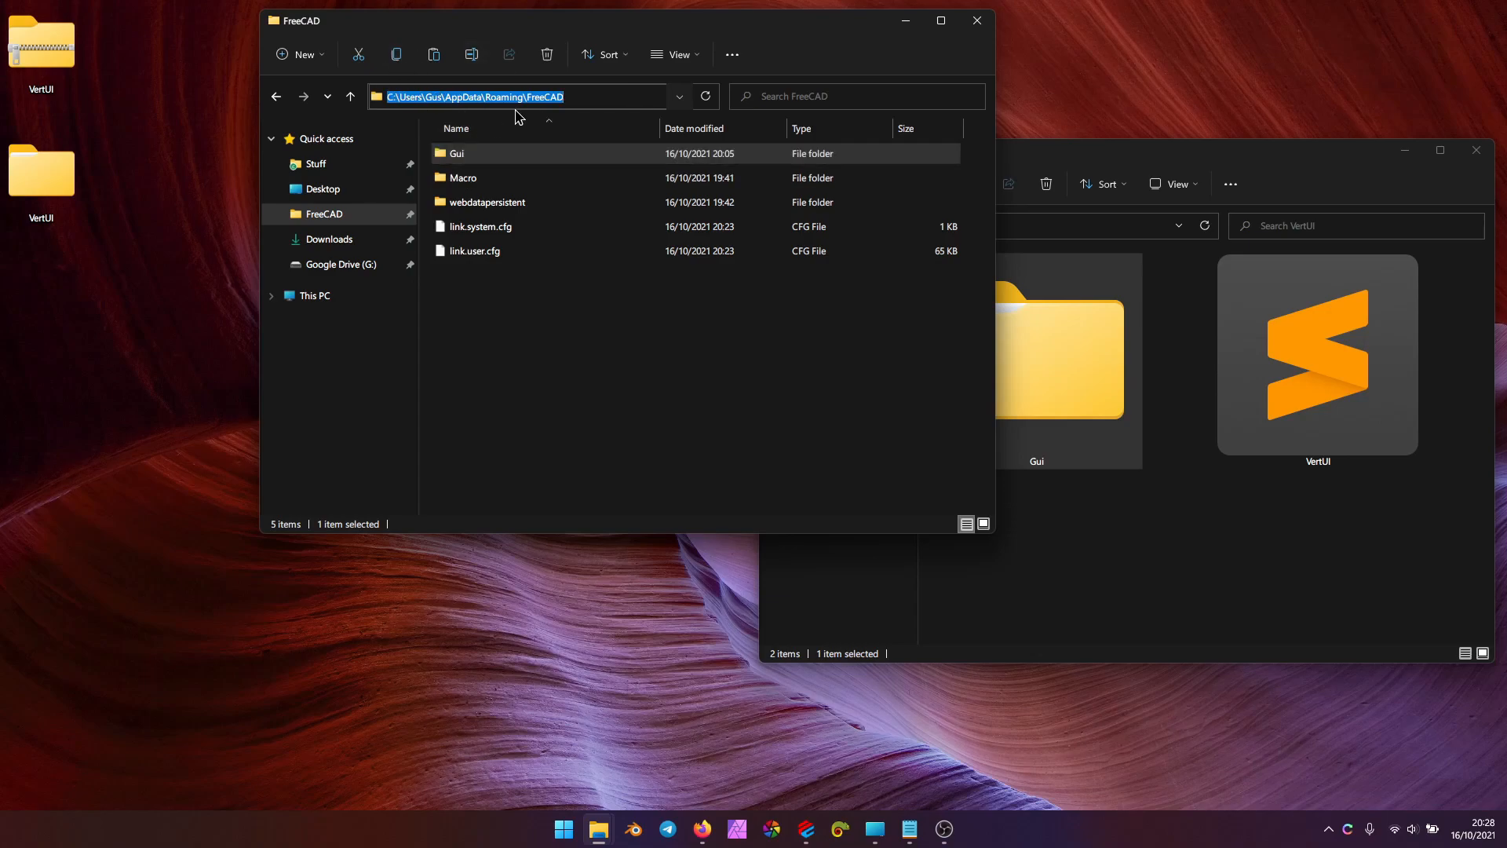
{"action": "left_click", "coordinate": [603, 401]}
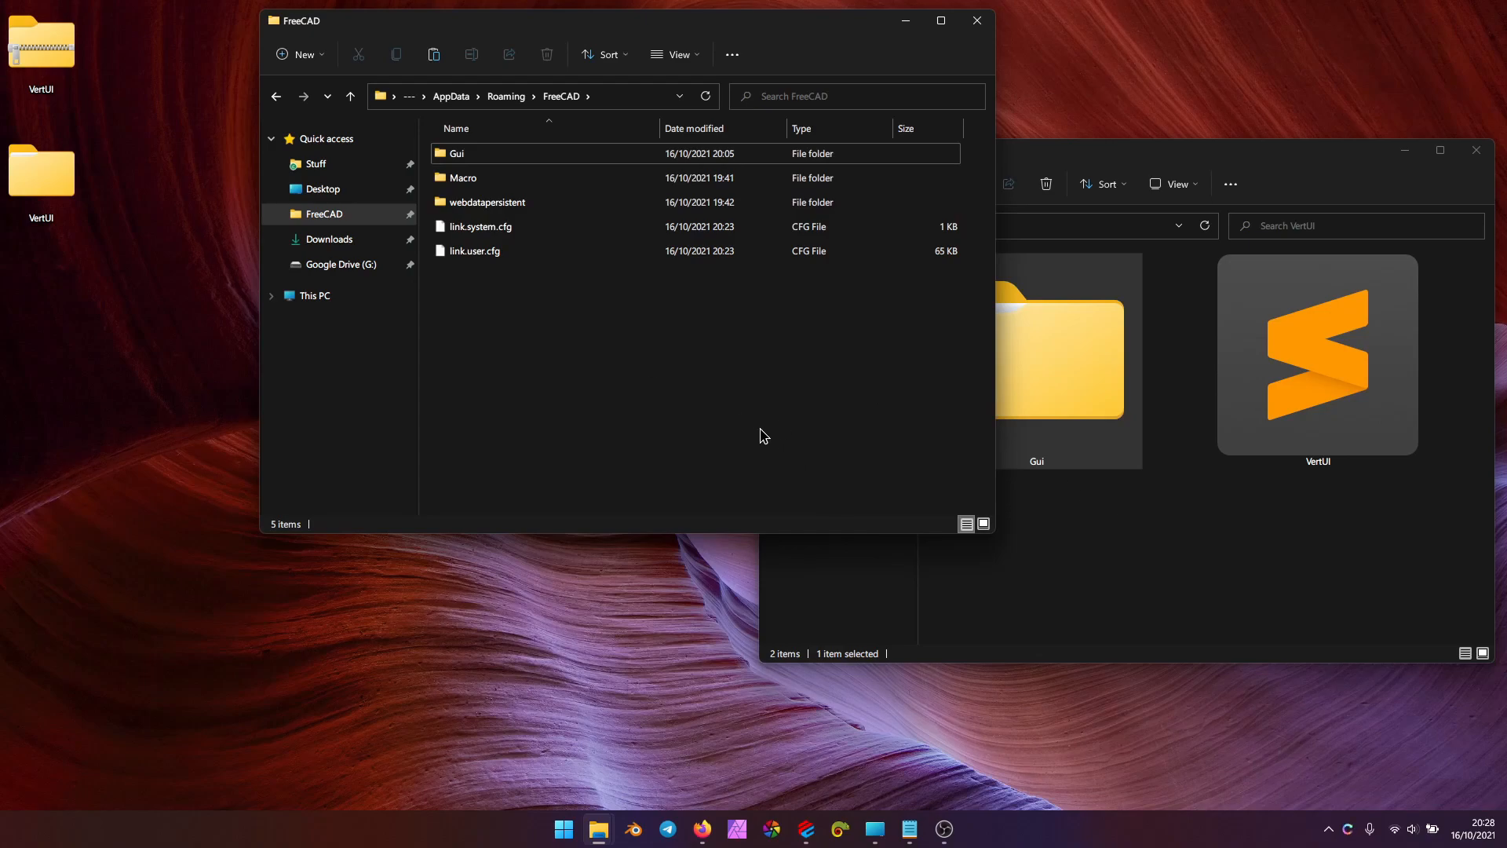
Browse the VertUI Gui\Stylesheets folder, then bring FreeCAD back to the front
{"action": "double_click", "coordinate": [1103, 373]}
{"action": "double_click", "coordinate": [1002, 283]}
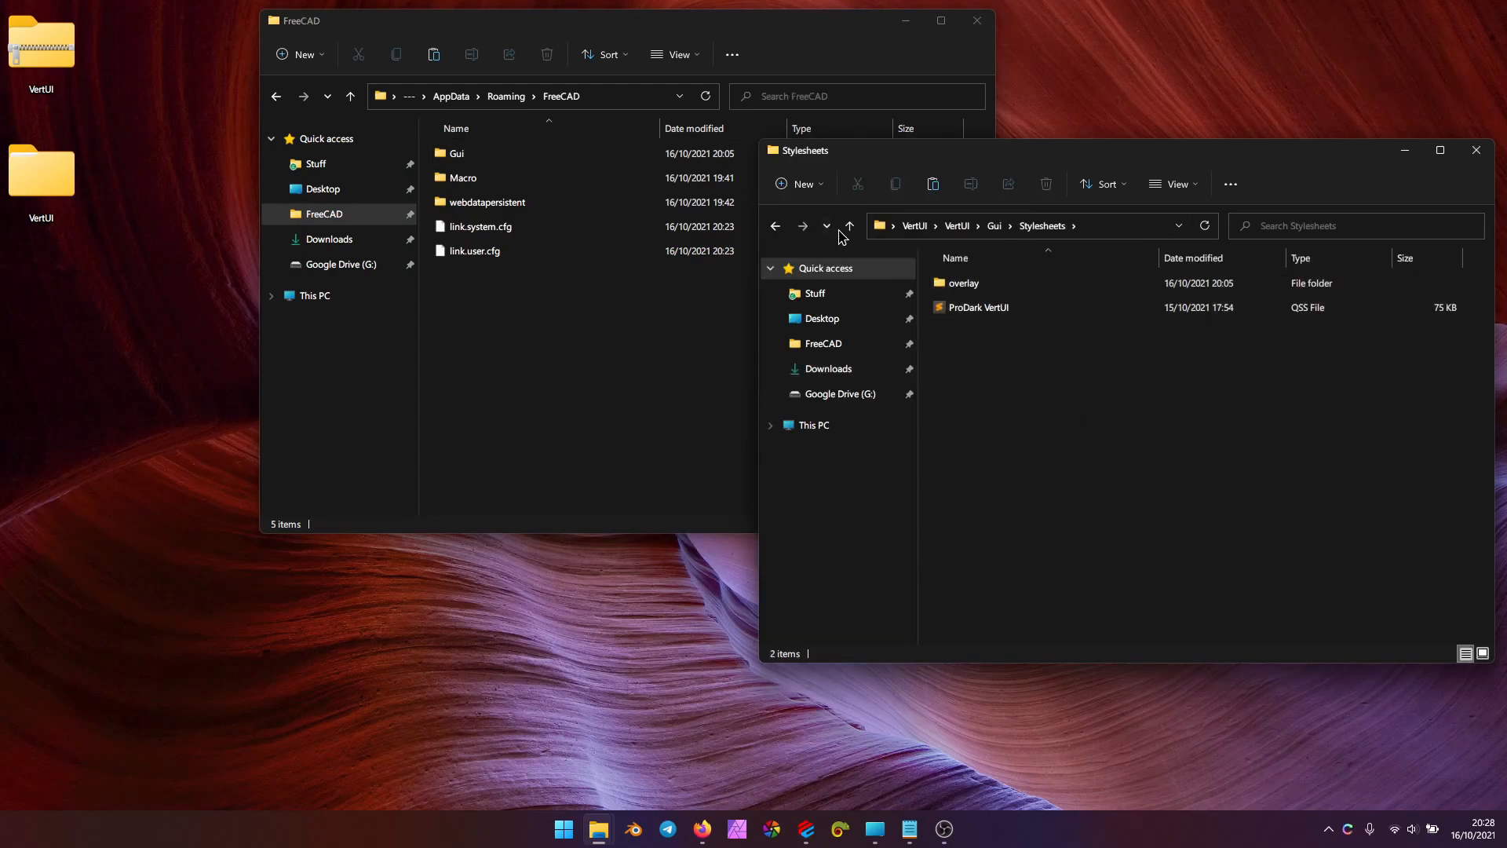
{"action": "left_click", "coordinate": [849, 224]}
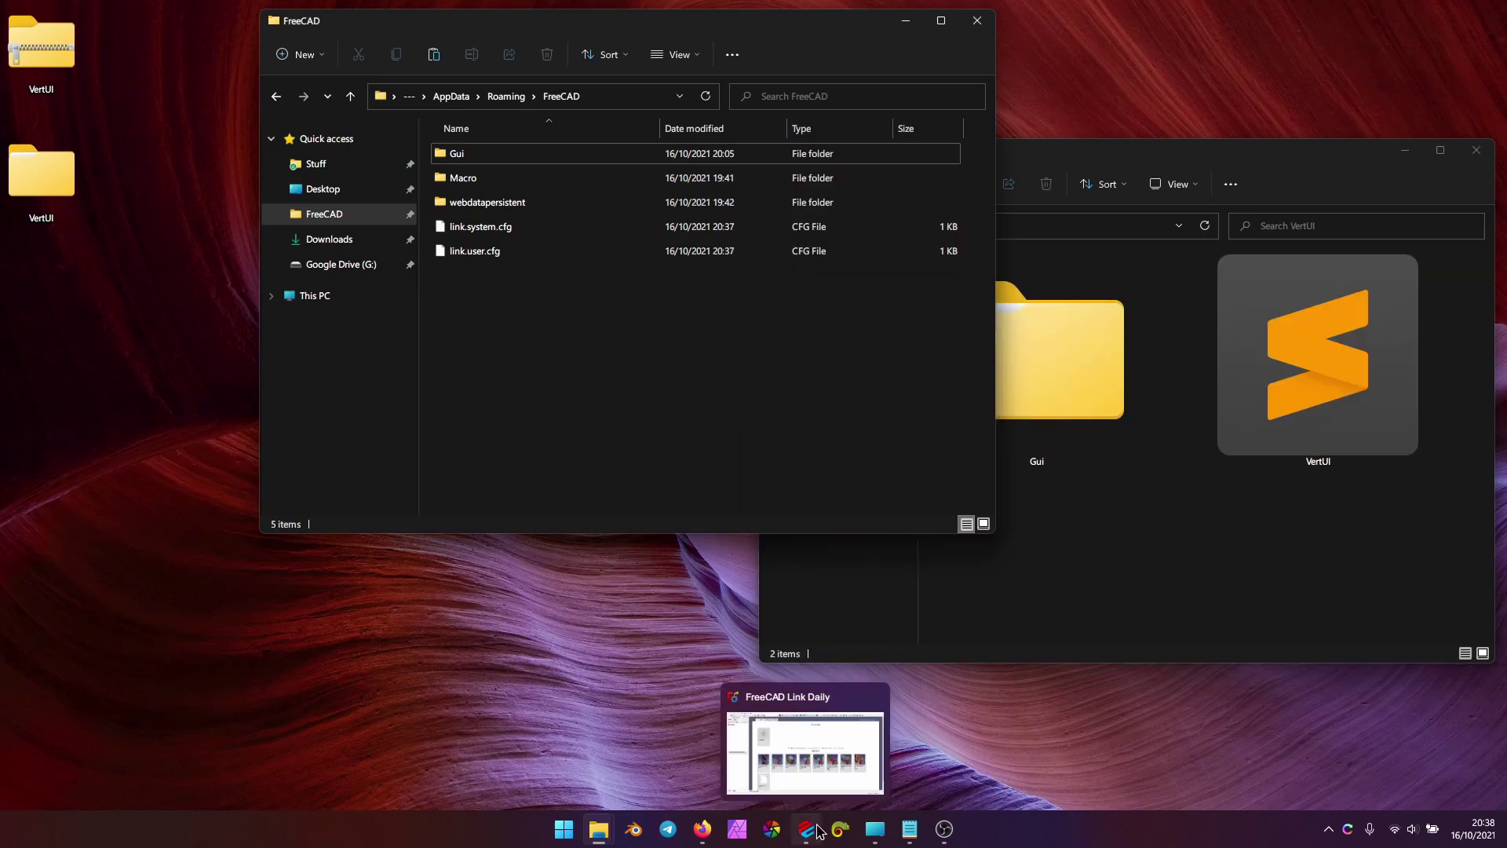
{"action": "left_click", "coordinate": [817, 832]}
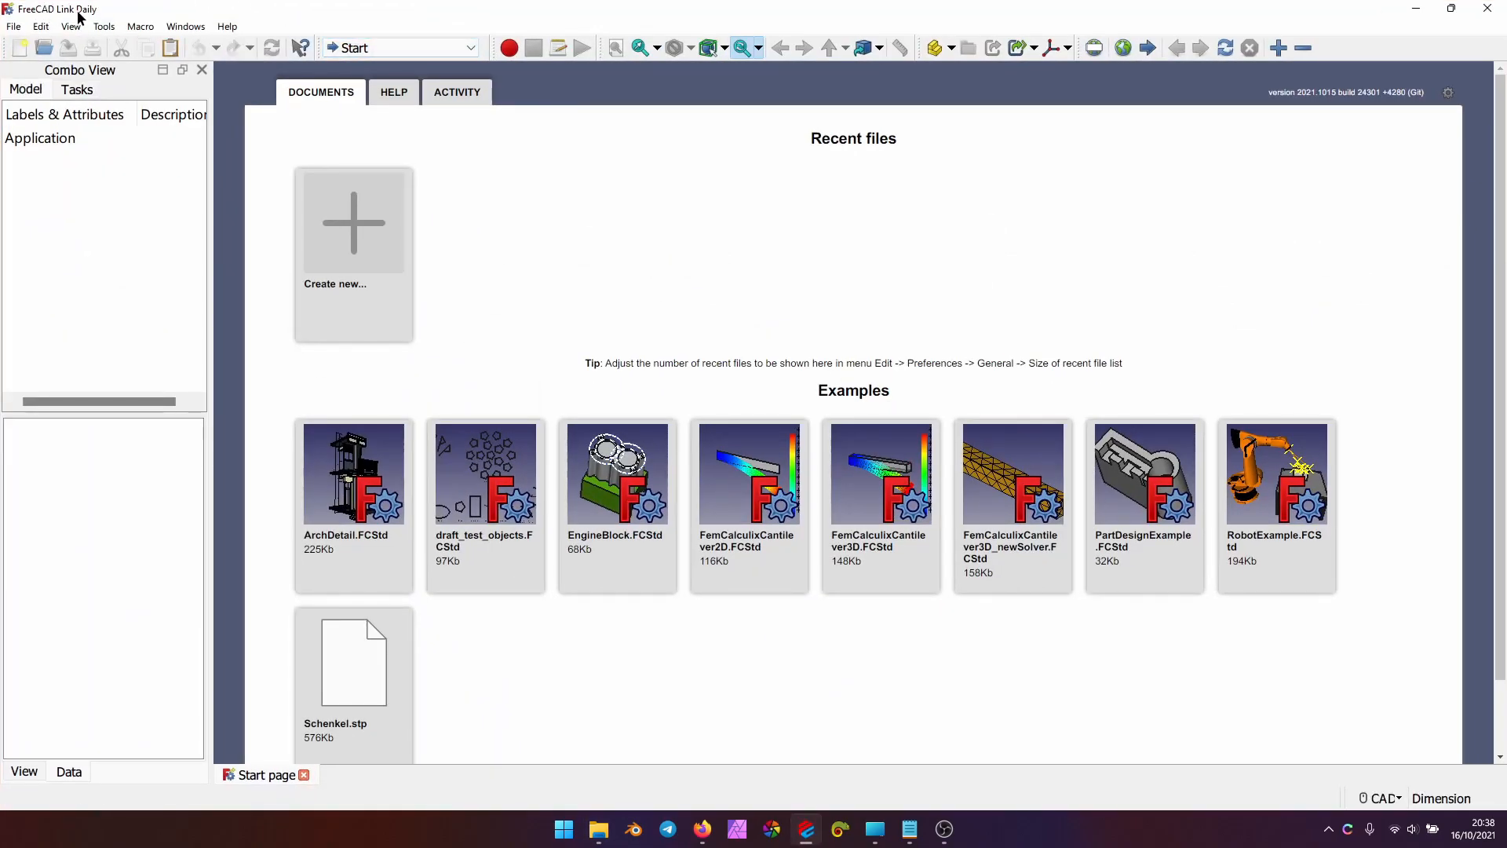
Export all parameters from the Parameter Editor as Full_Backup on the Desktop
{"action": "left_click", "coordinate": [103, 26]}
{"action": "left_click", "coordinate": [136, 176]}
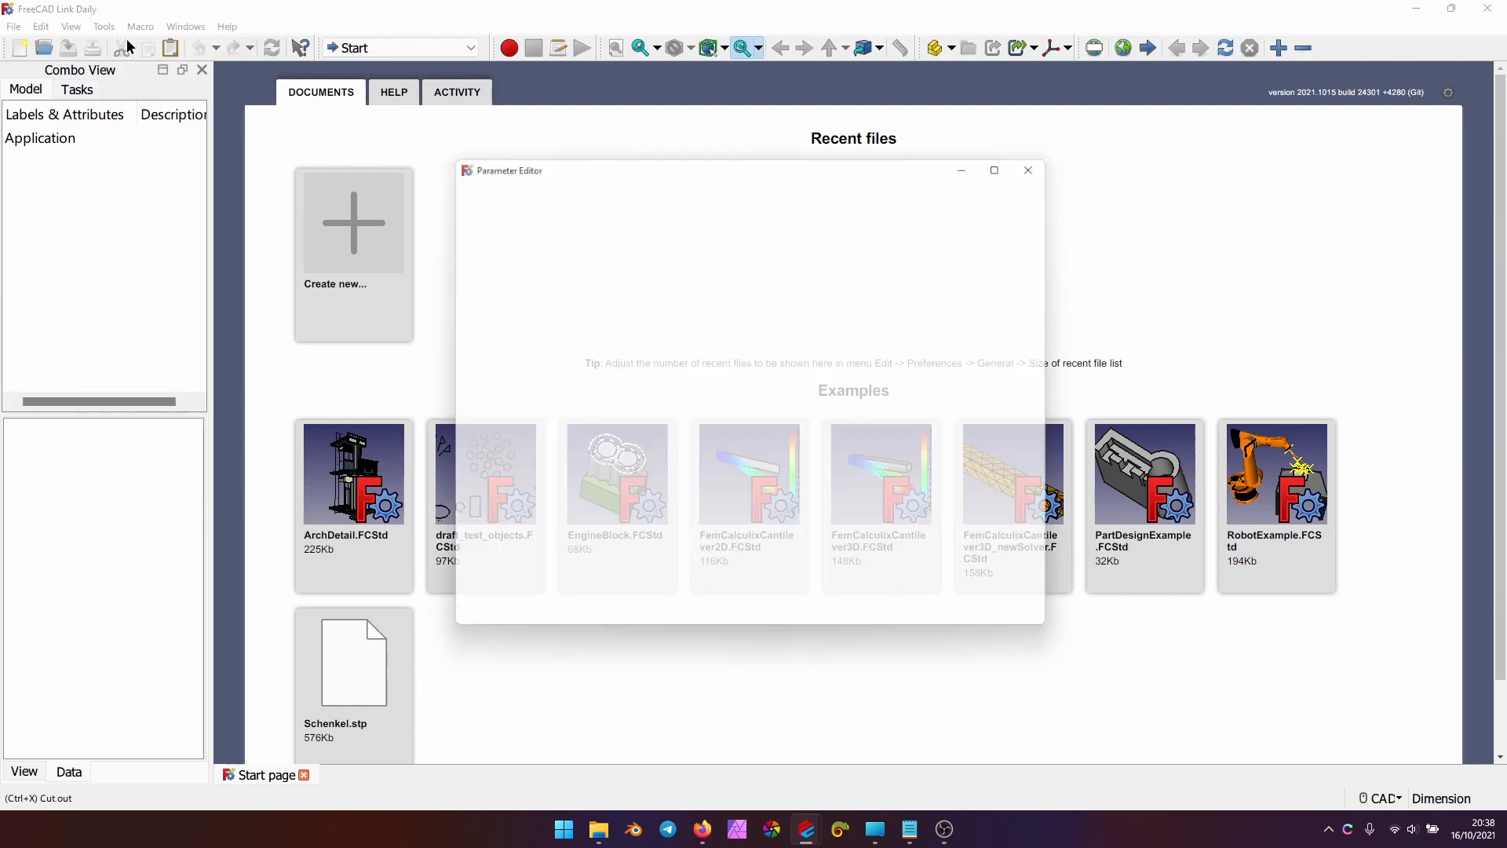
{"action": "left_click_drag", "start_coordinate": [769, 157], "coordinate": [604, 127]}
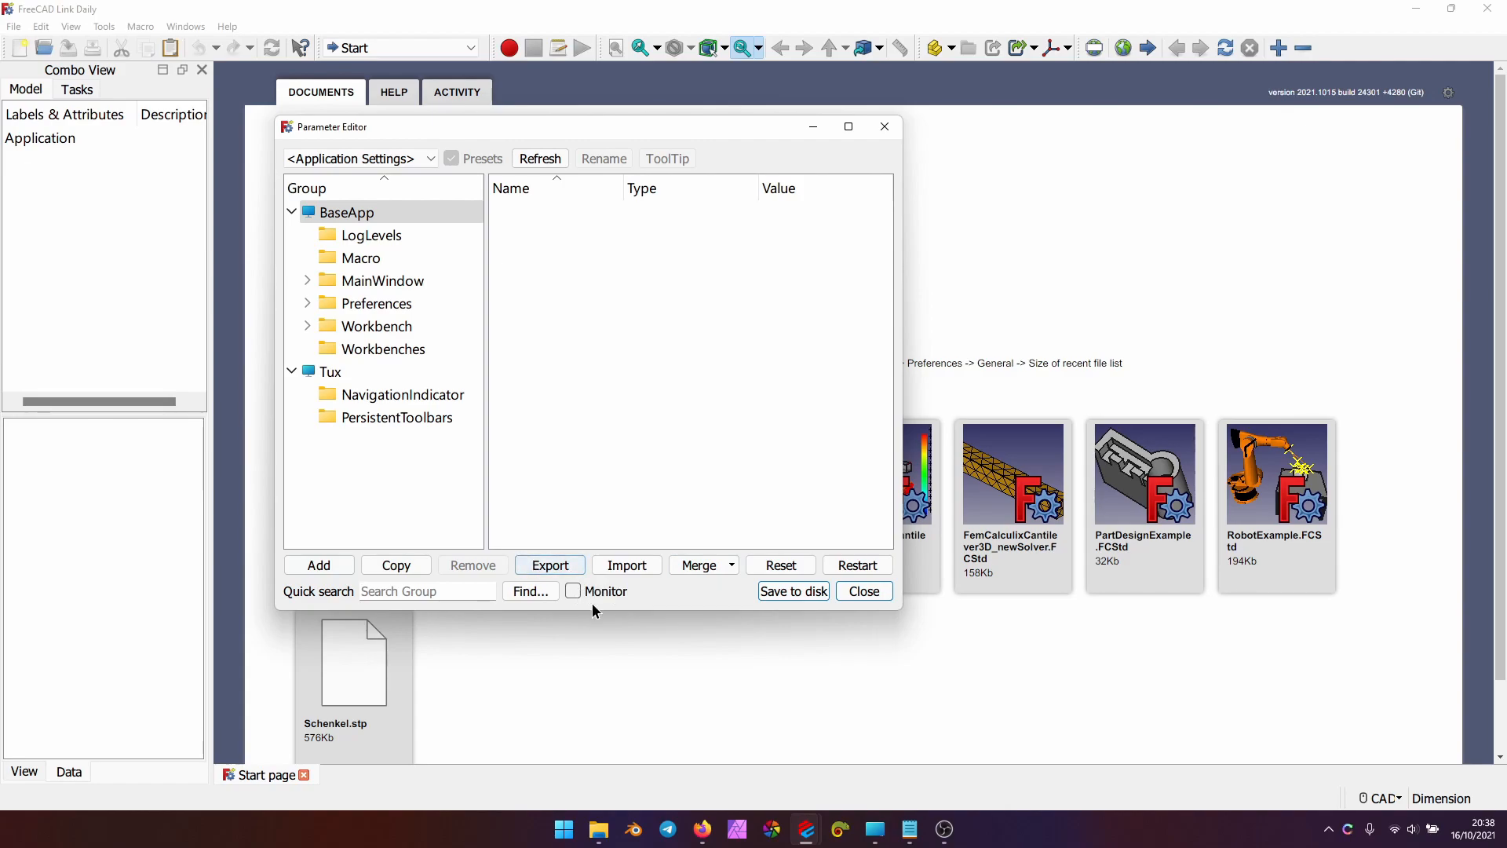
{"action": "left_click", "coordinate": [564, 566]}
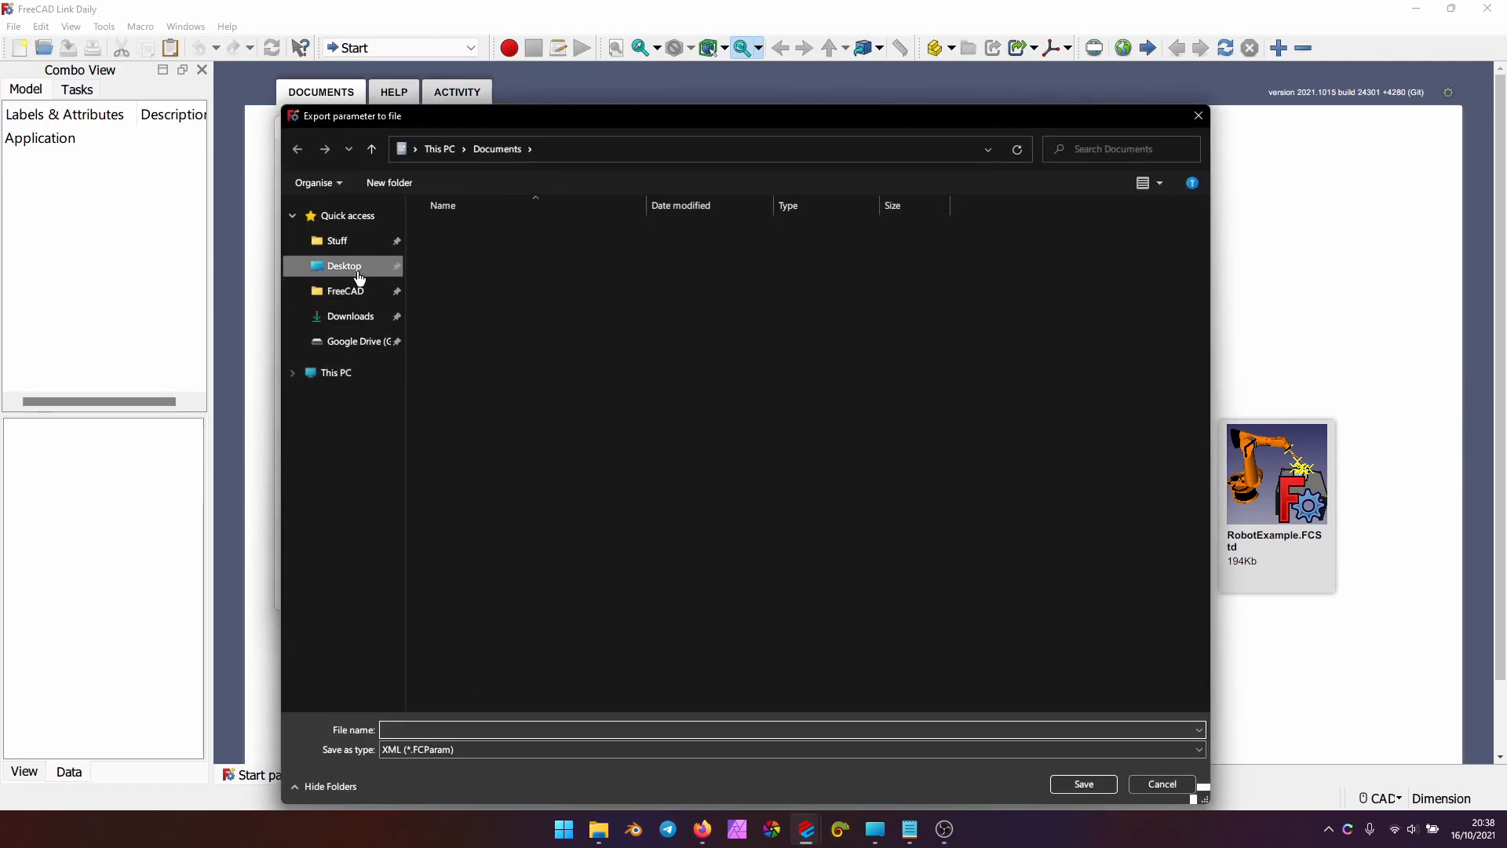
{"action": "left_click", "coordinate": [344, 267]}
{"action": "left_click", "coordinate": [407, 727]}
{"action": "type", "text": "Full_Backup"}
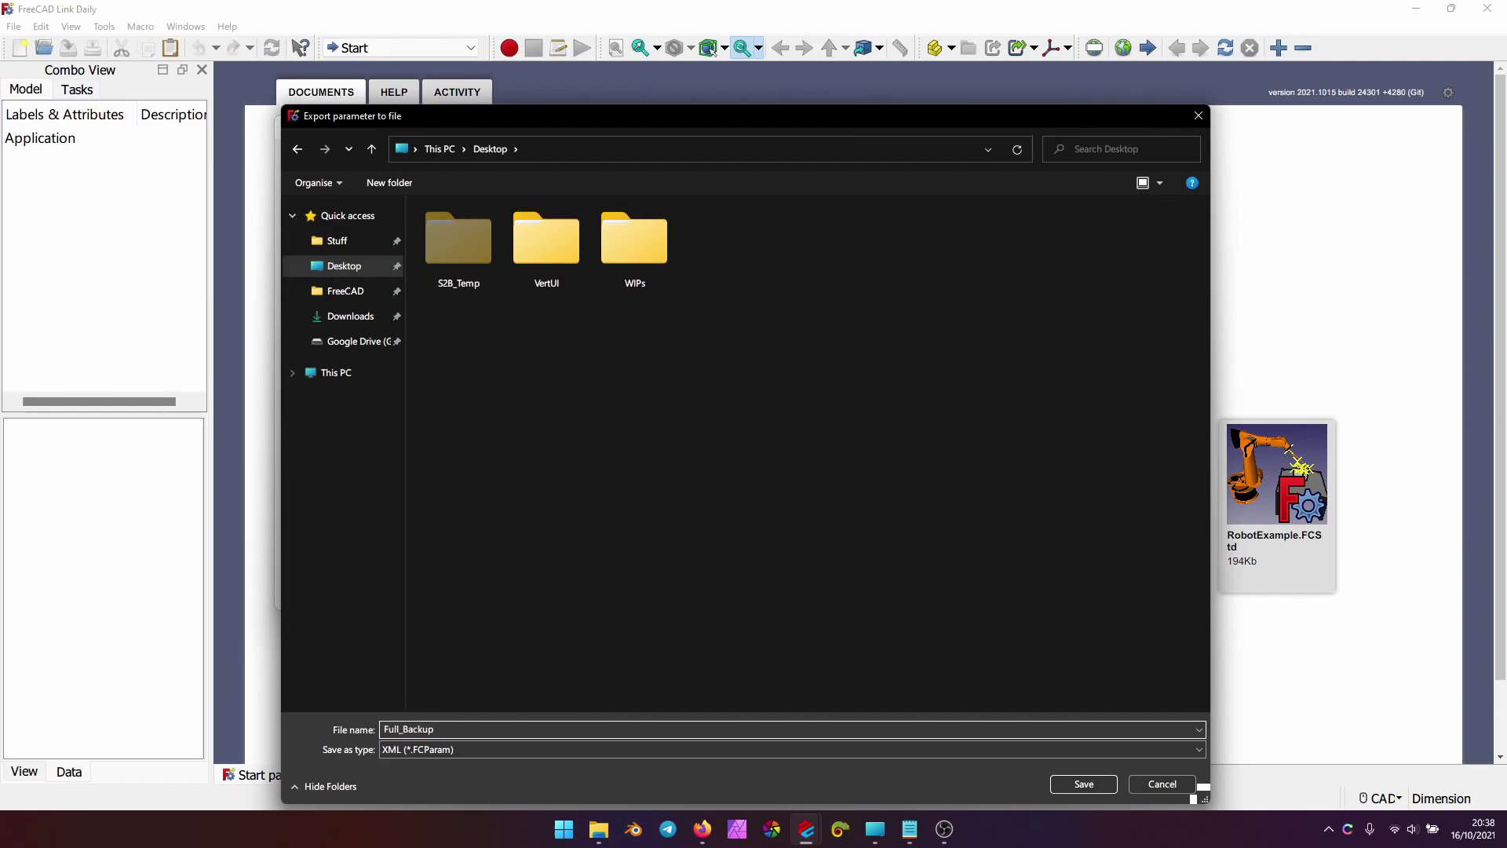
{"action": "key", "text": "Return"}
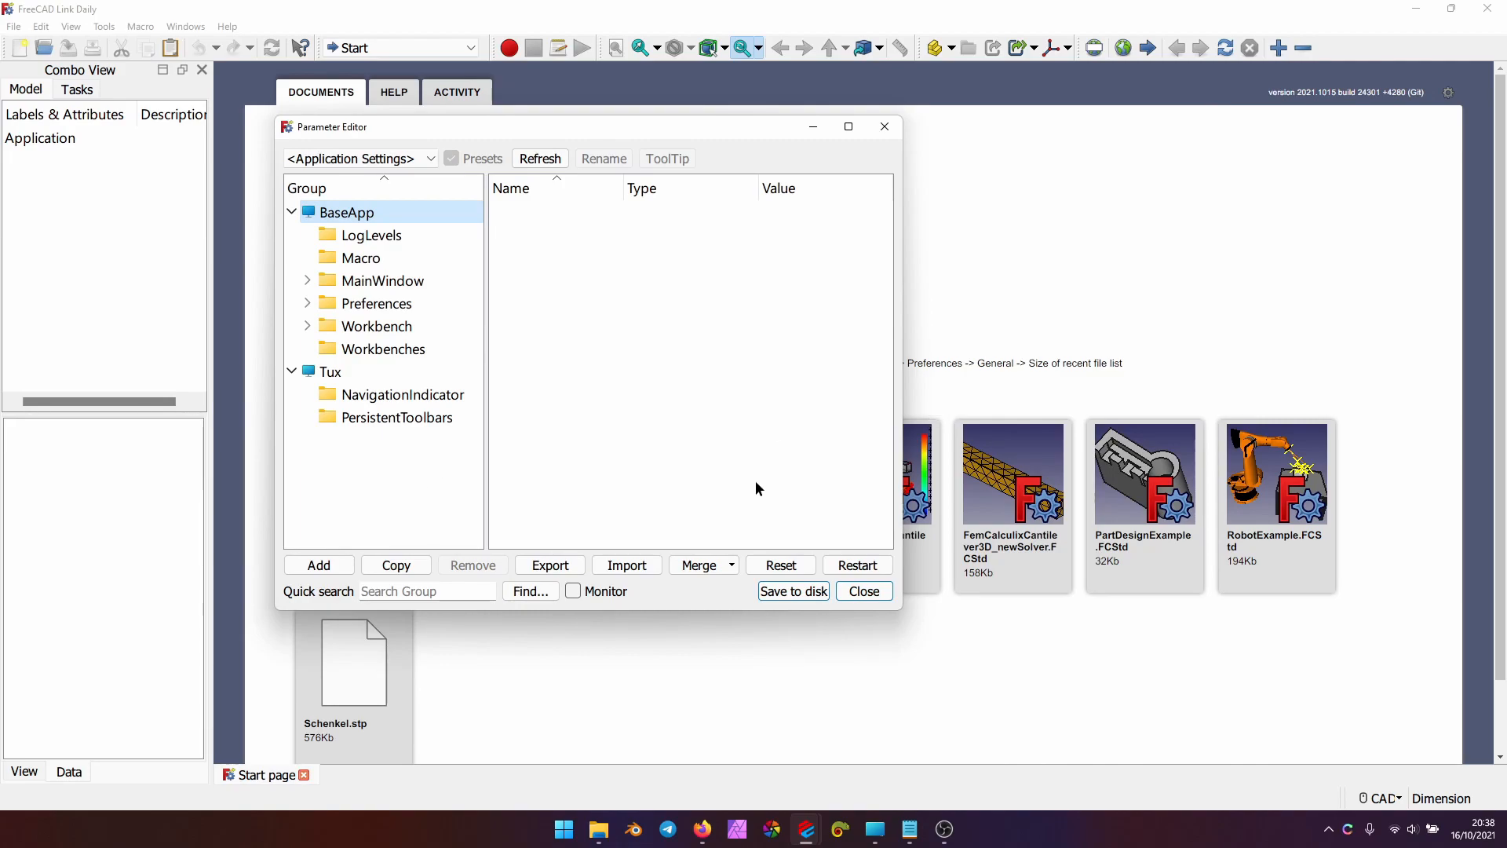
Merge Desktop\VertUI\VertUI\VertUI.FCParam into the parameters, giving the dark top-tab interface
{"action": "left_click", "coordinate": [715, 566]}
{"action": "left_click", "coordinate": [722, 593]}
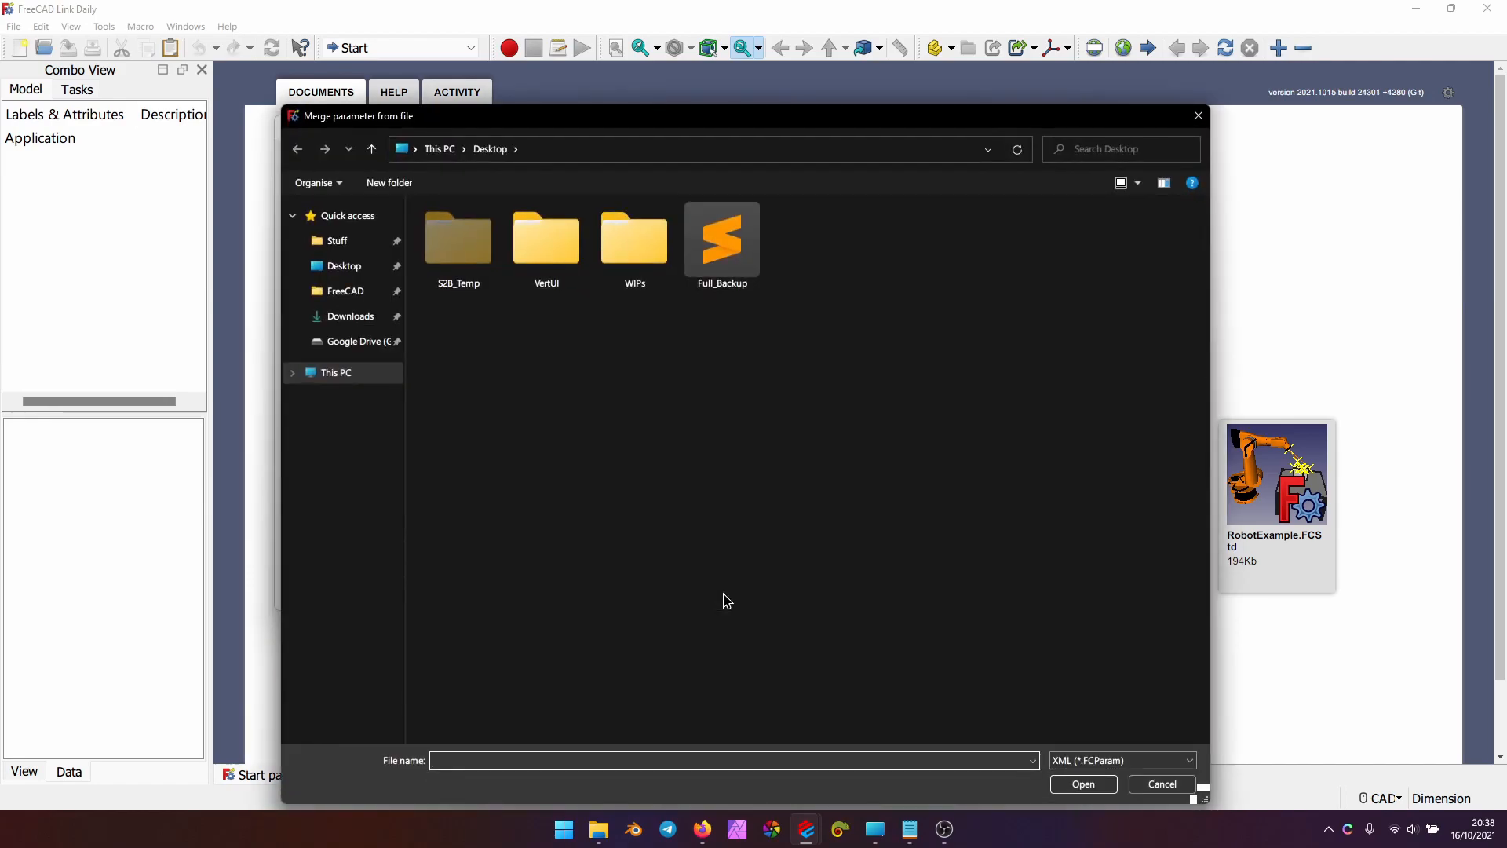
{"action": "double_click", "coordinate": [550, 260]}
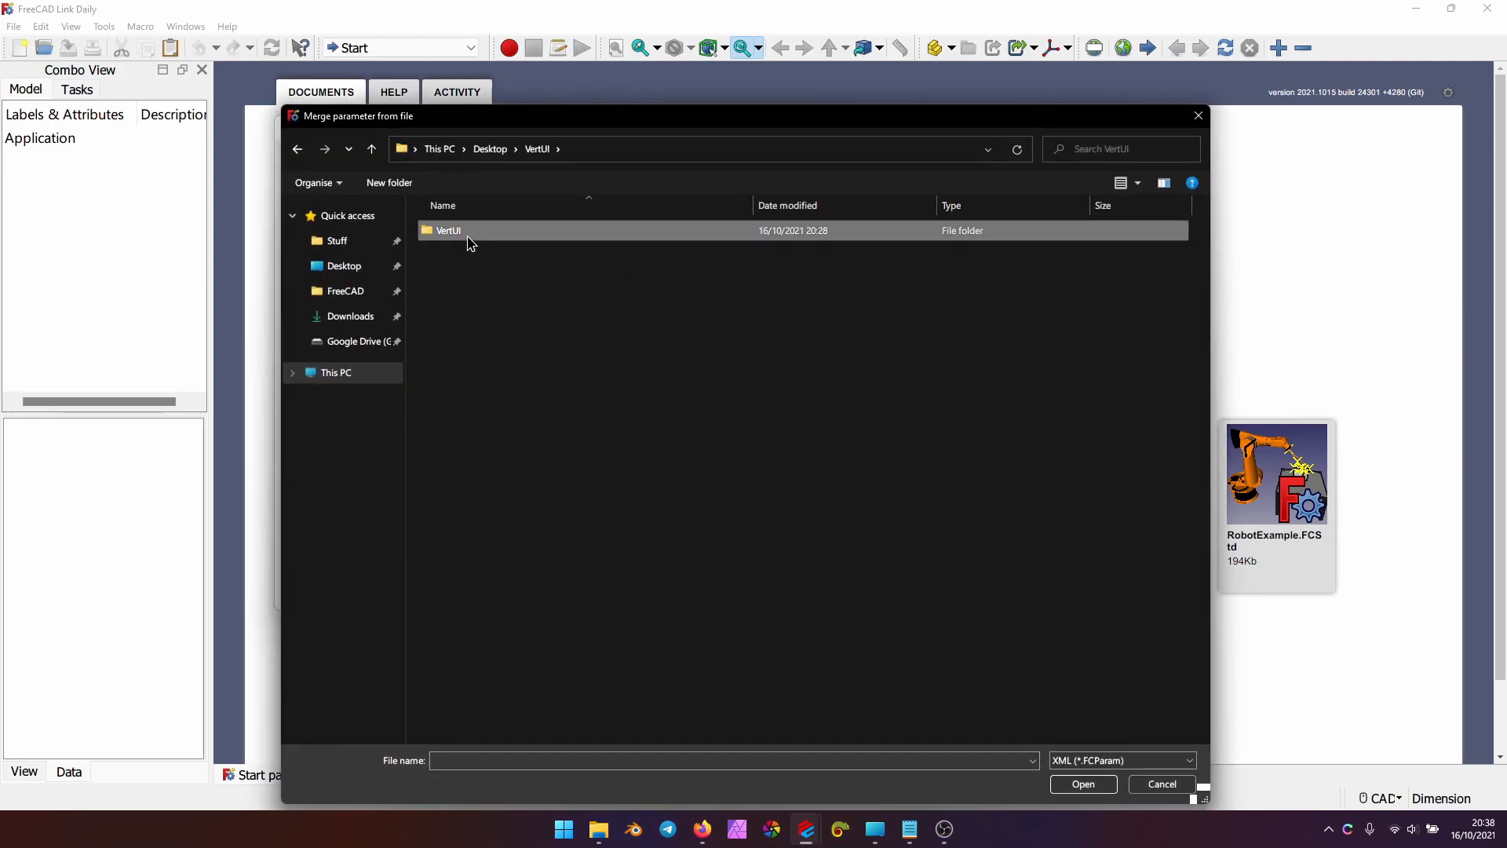
{"action": "double_click", "coordinate": [466, 234]}
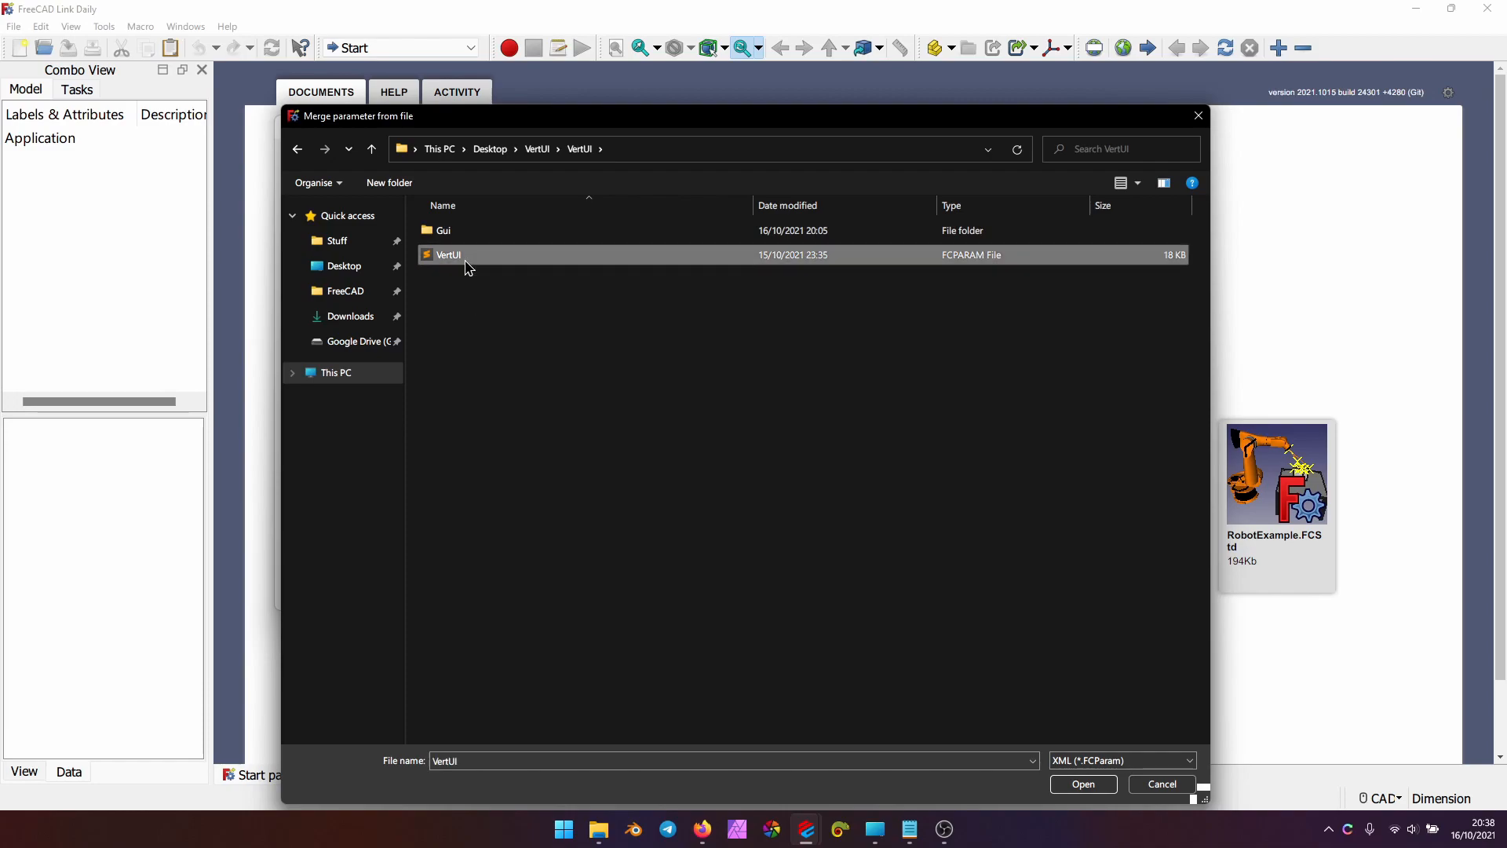
{"action": "double_click", "coordinate": [455, 262]}
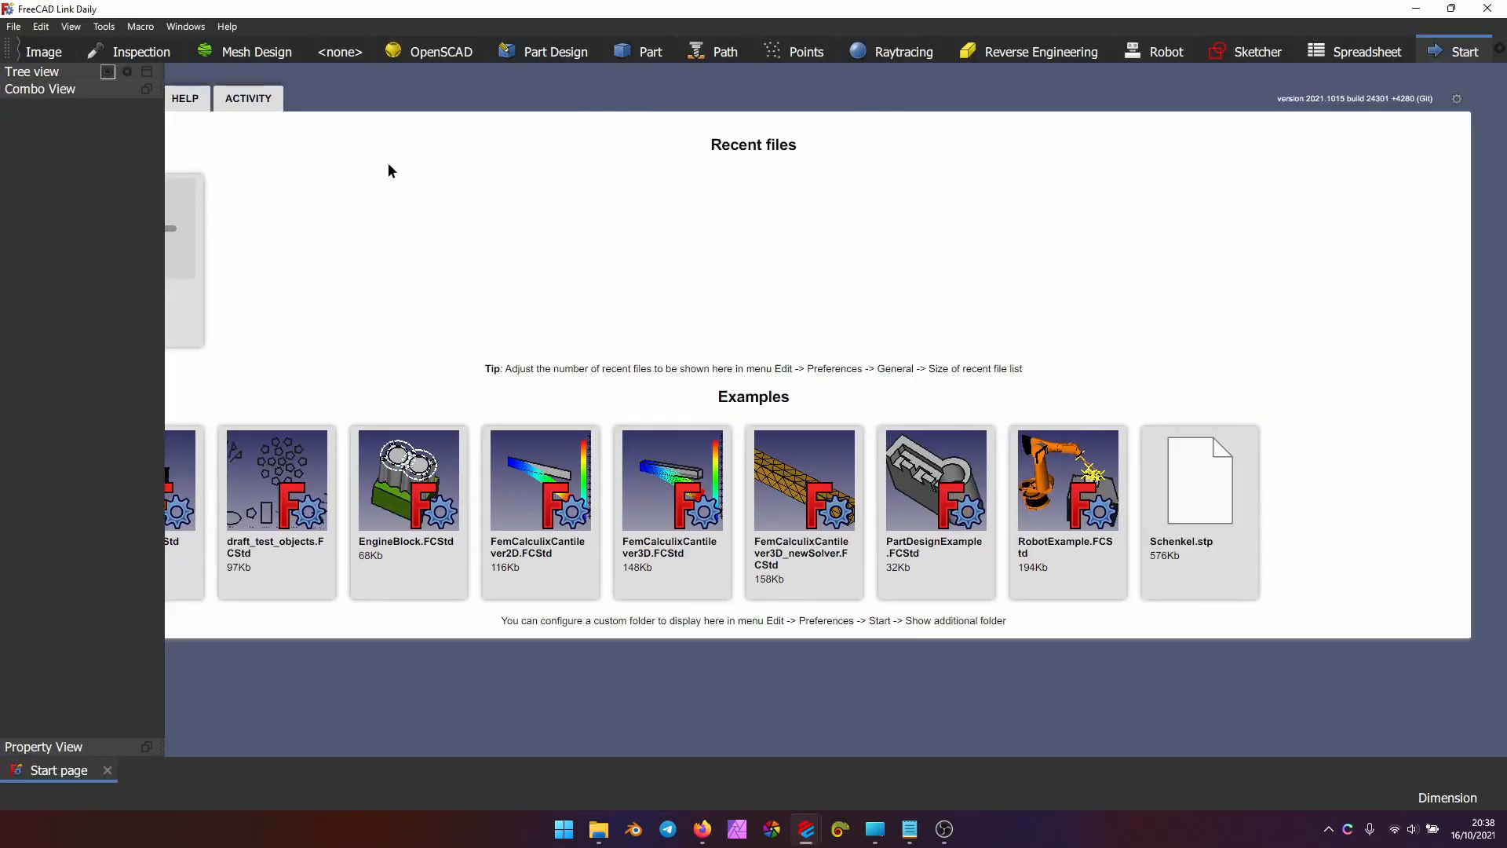
Create a new document and load the Part Design, Part, Path, Image, FEM, Drawing and Draft workbenches
{"action": "left_click", "coordinate": [188, 241]}
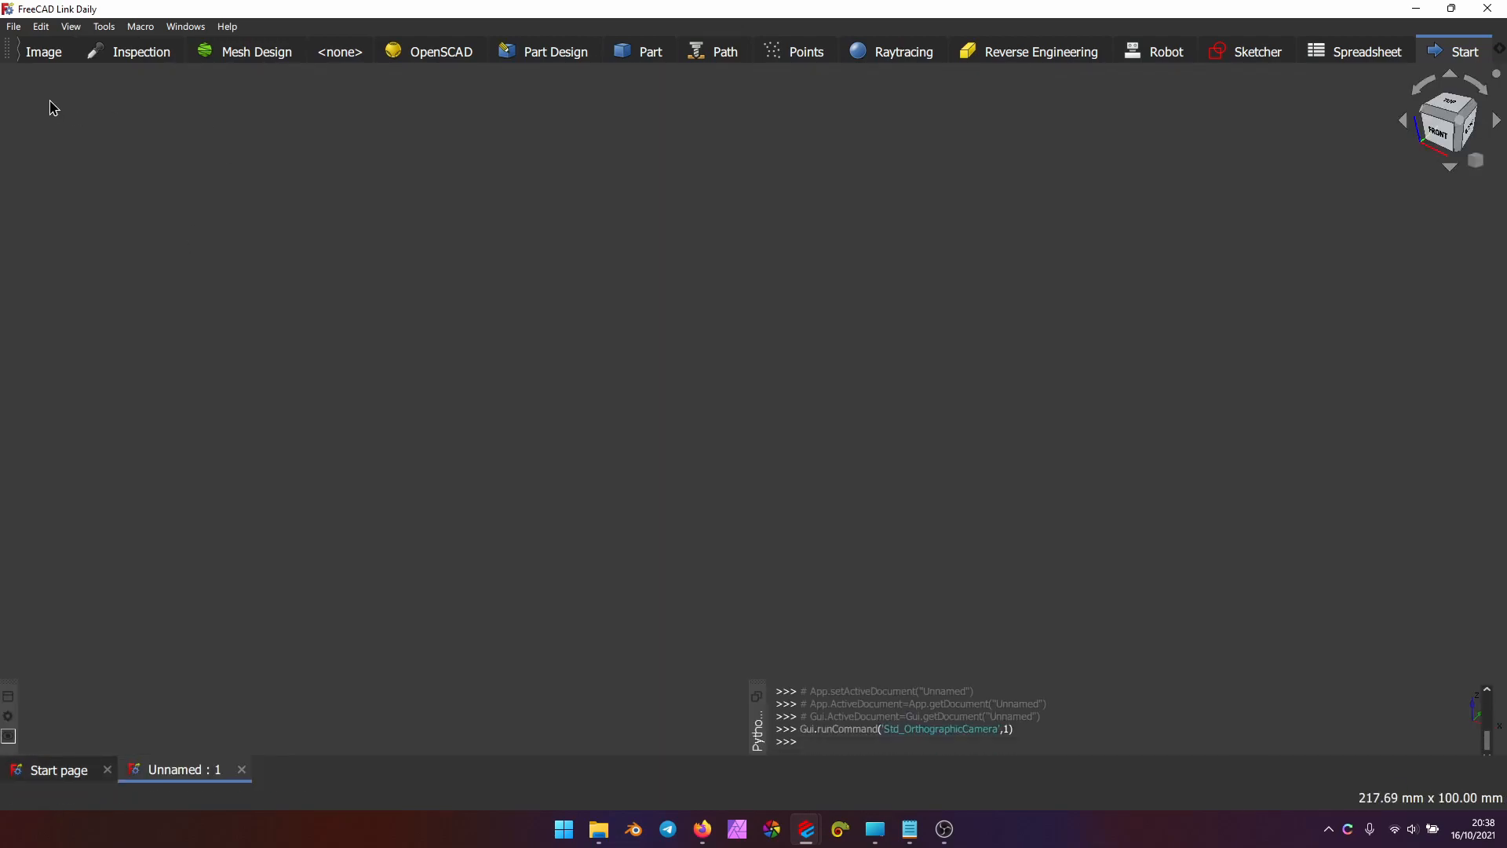
{"action": "left_click", "coordinate": [545, 53]}
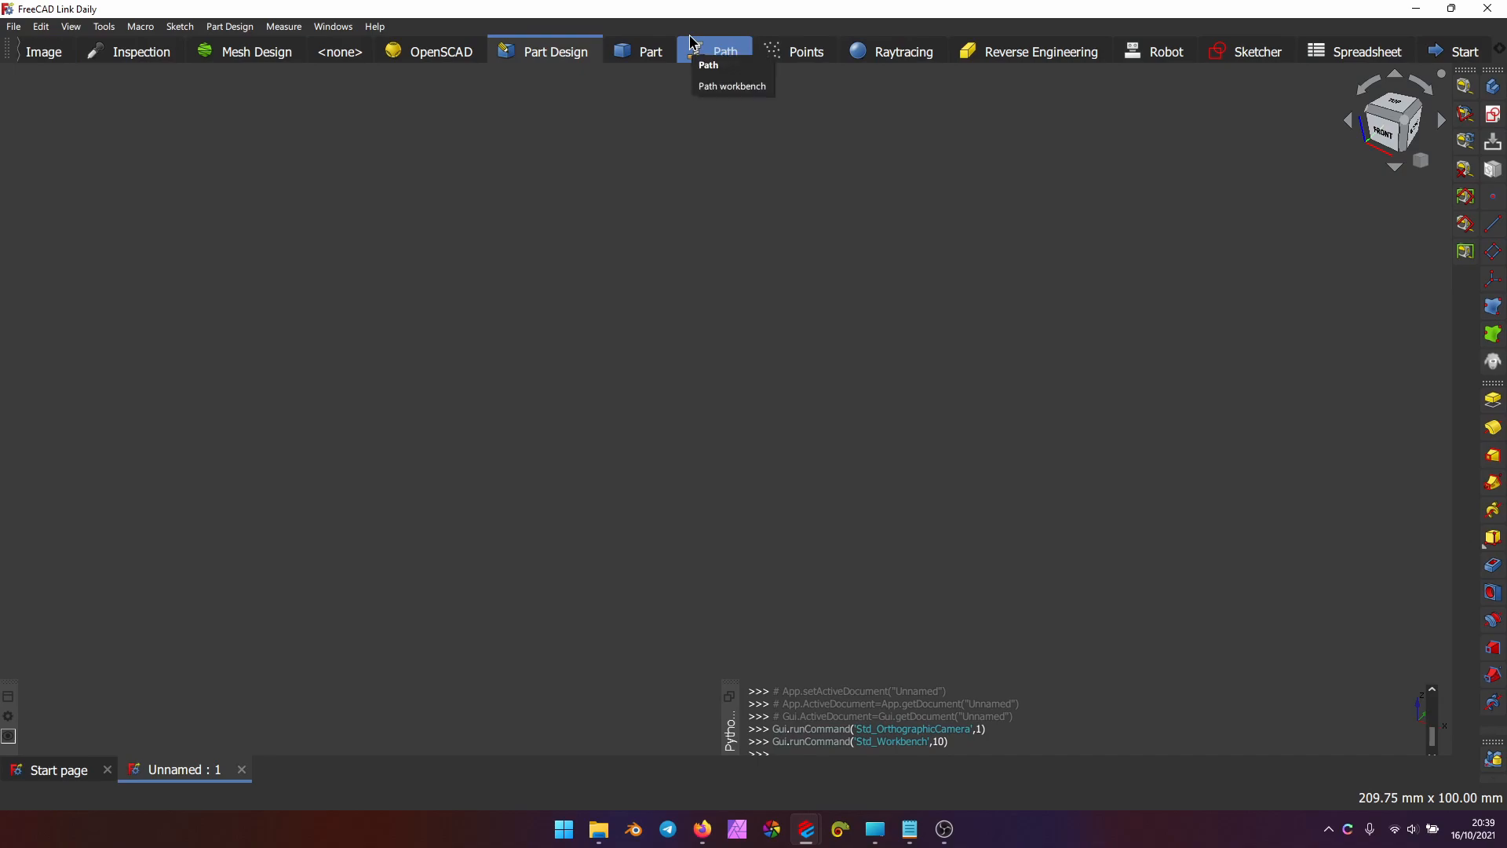
{"action": "left_click", "coordinate": [647, 52]}
{"action": "left_click", "coordinate": [722, 51]}
{"action": "left_click", "coordinate": [26, 51]}
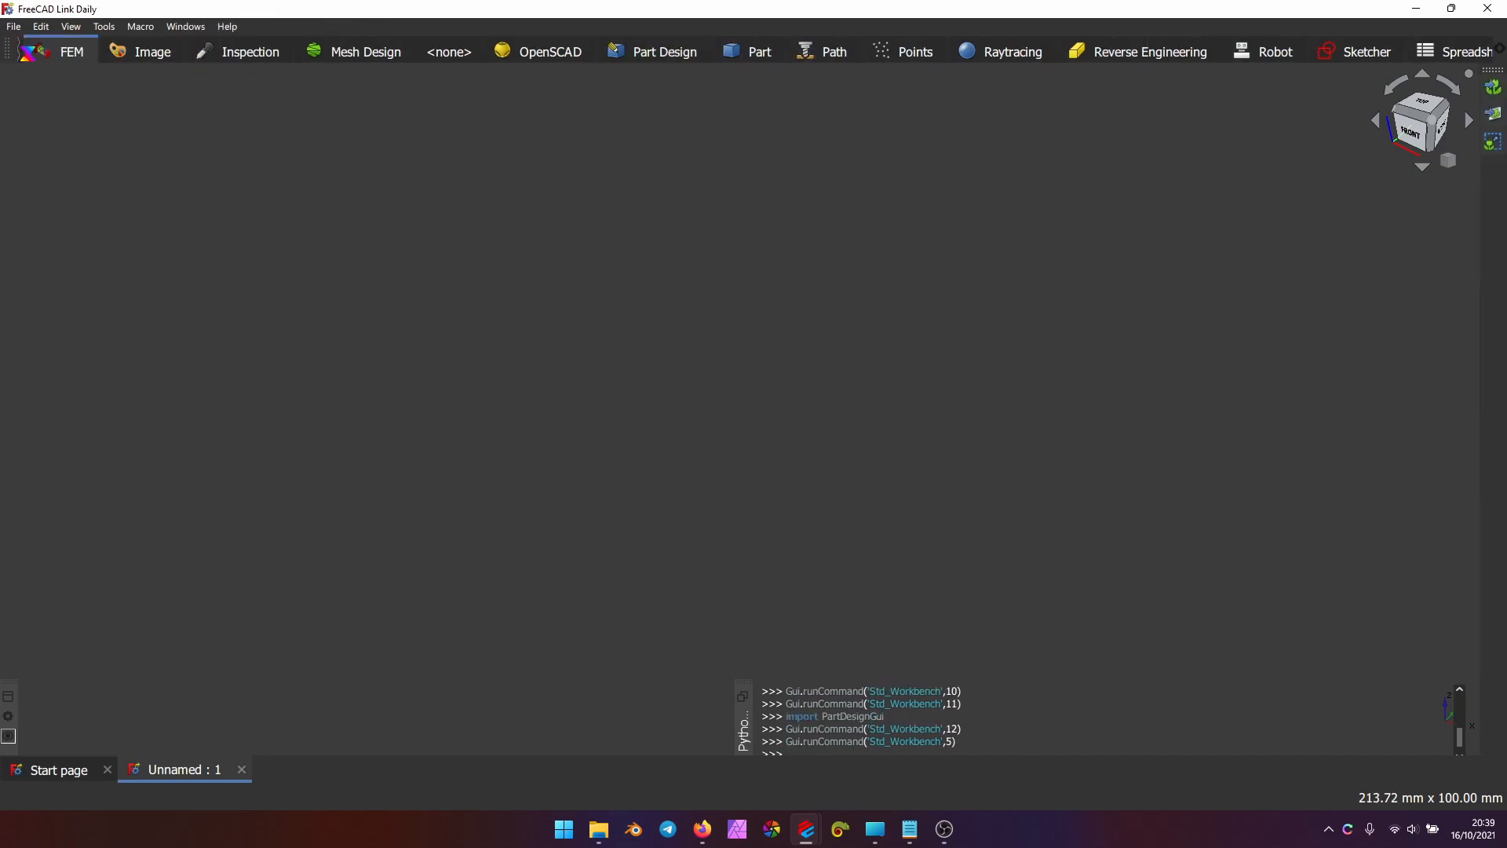
{"action": "left_click", "coordinate": [21, 52]}
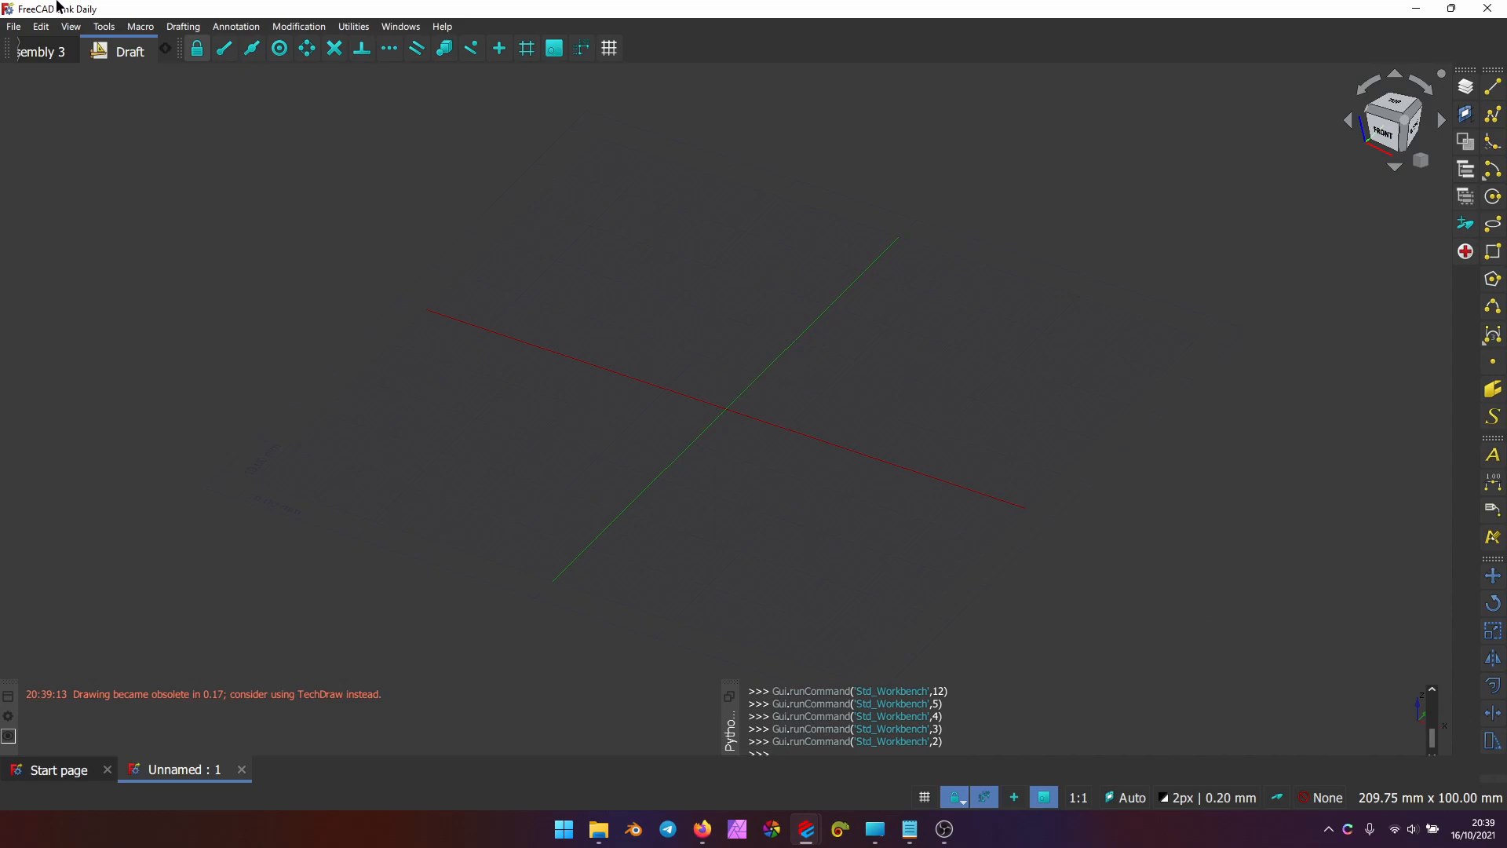
Merge VertUI.FCParam again so the Draft toolbars stack vertically, with Annotation floated over the view
{"action": "left_click", "coordinate": [104, 26]}
{"action": "left_click", "coordinate": [135, 45]}
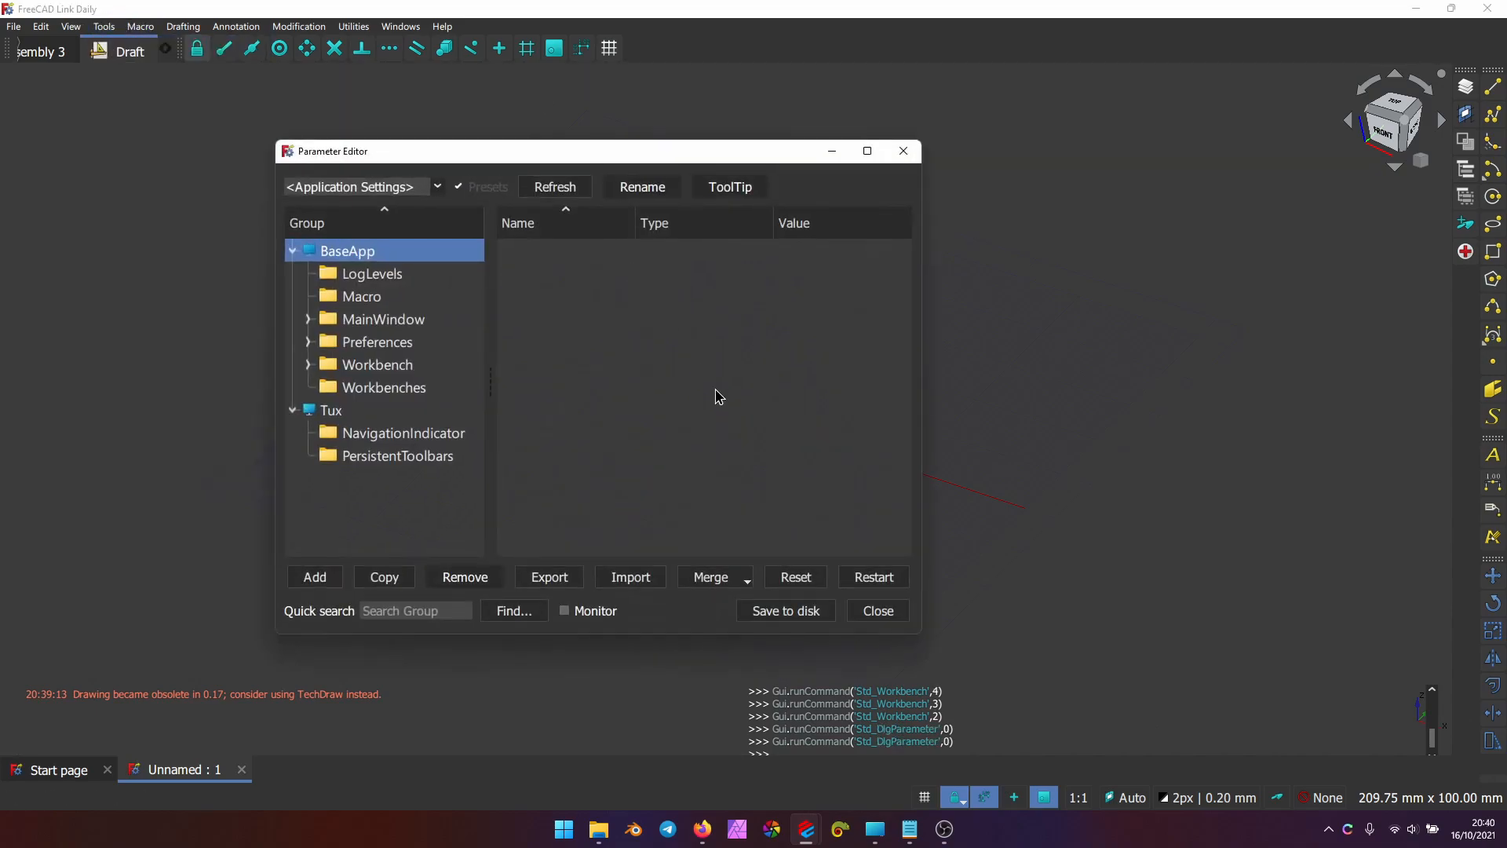
{"action": "left_click", "coordinate": [730, 577]}
{"action": "left_click", "coordinate": [727, 603]}
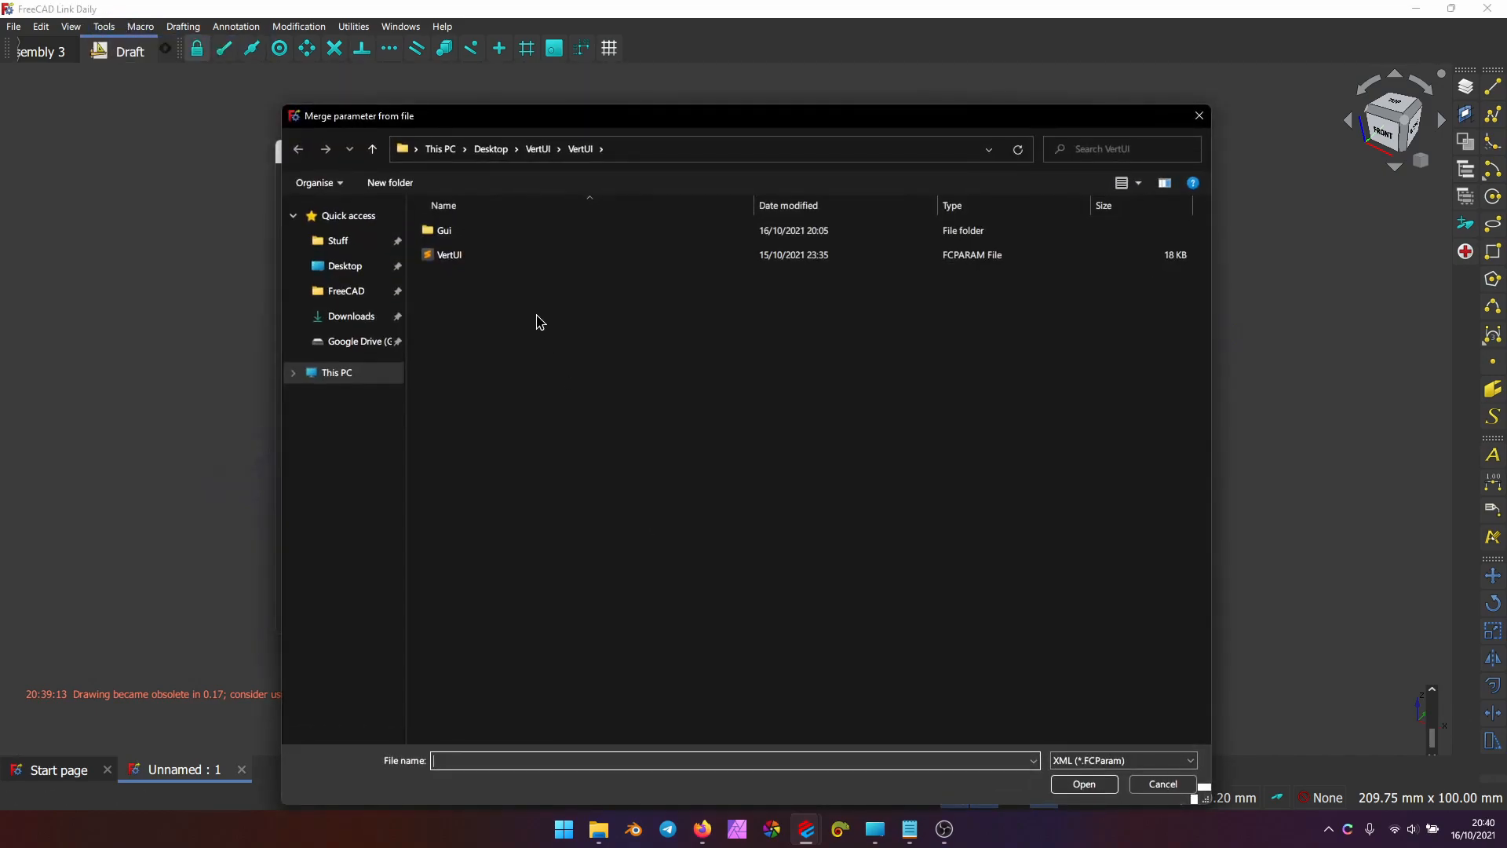
{"action": "double_click", "coordinate": [478, 255]}
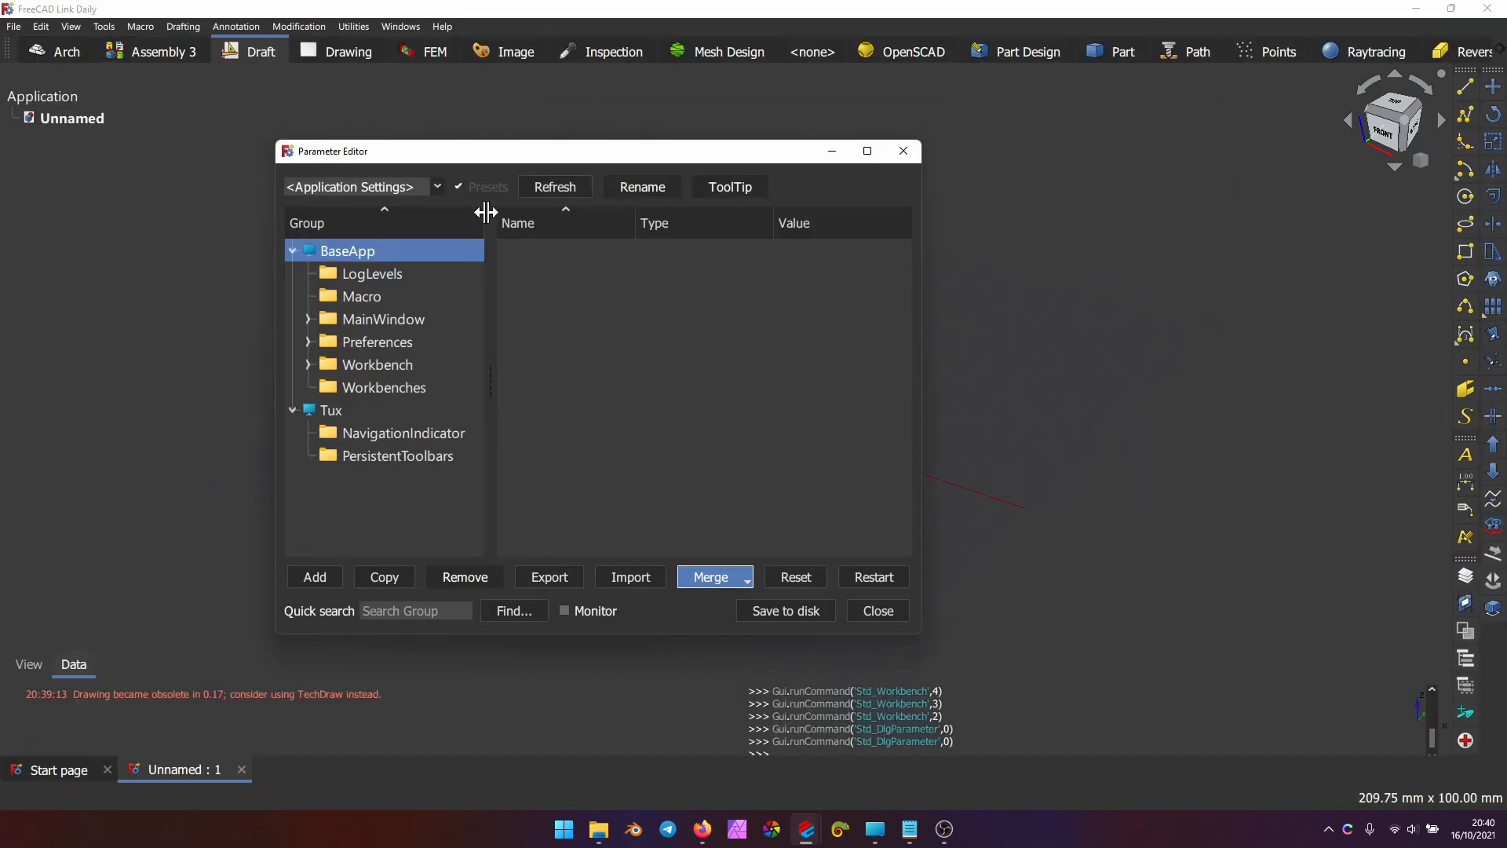
{"action": "left_click", "coordinate": [880, 619]}
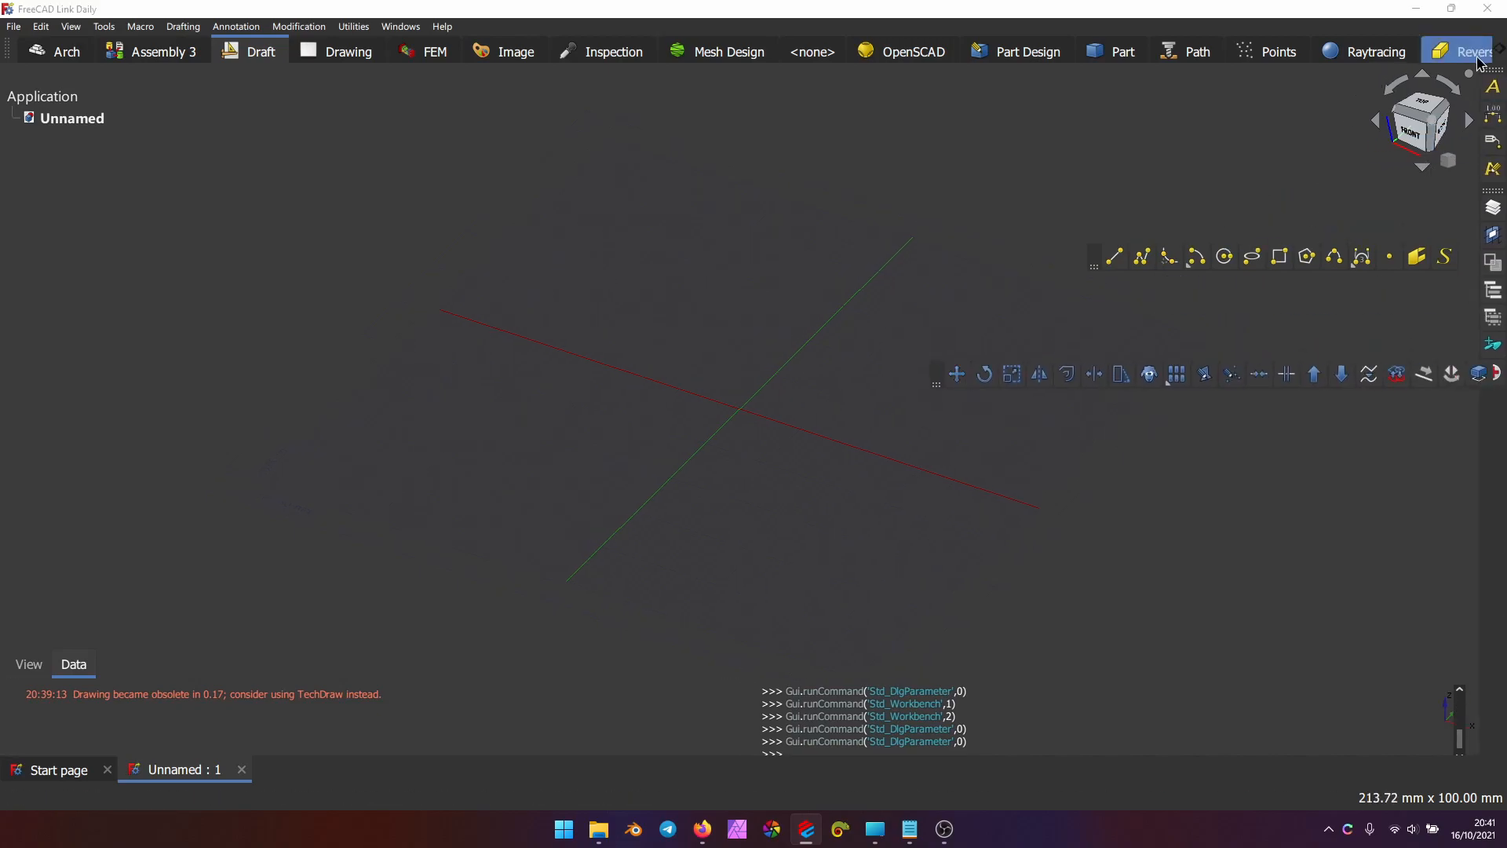
{"action": "left_click_drag", "start_coordinate": [1479, 61], "coordinate": [829, 206]}
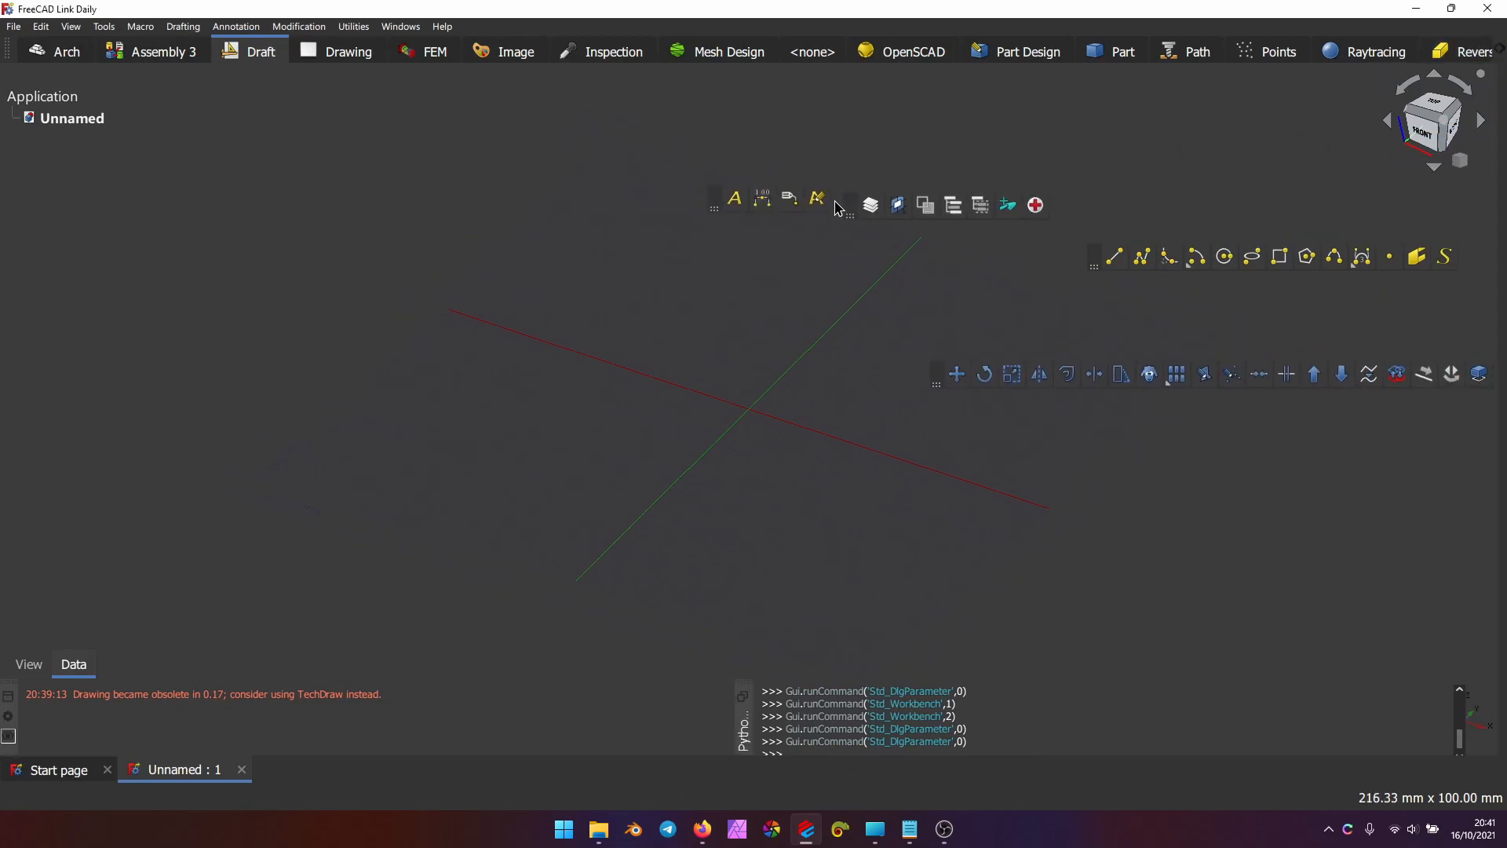
Merge VertUI.FCParam once more to restore the right-edge toolbar column
{"action": "left_click", "coordinate": [103, 26]}
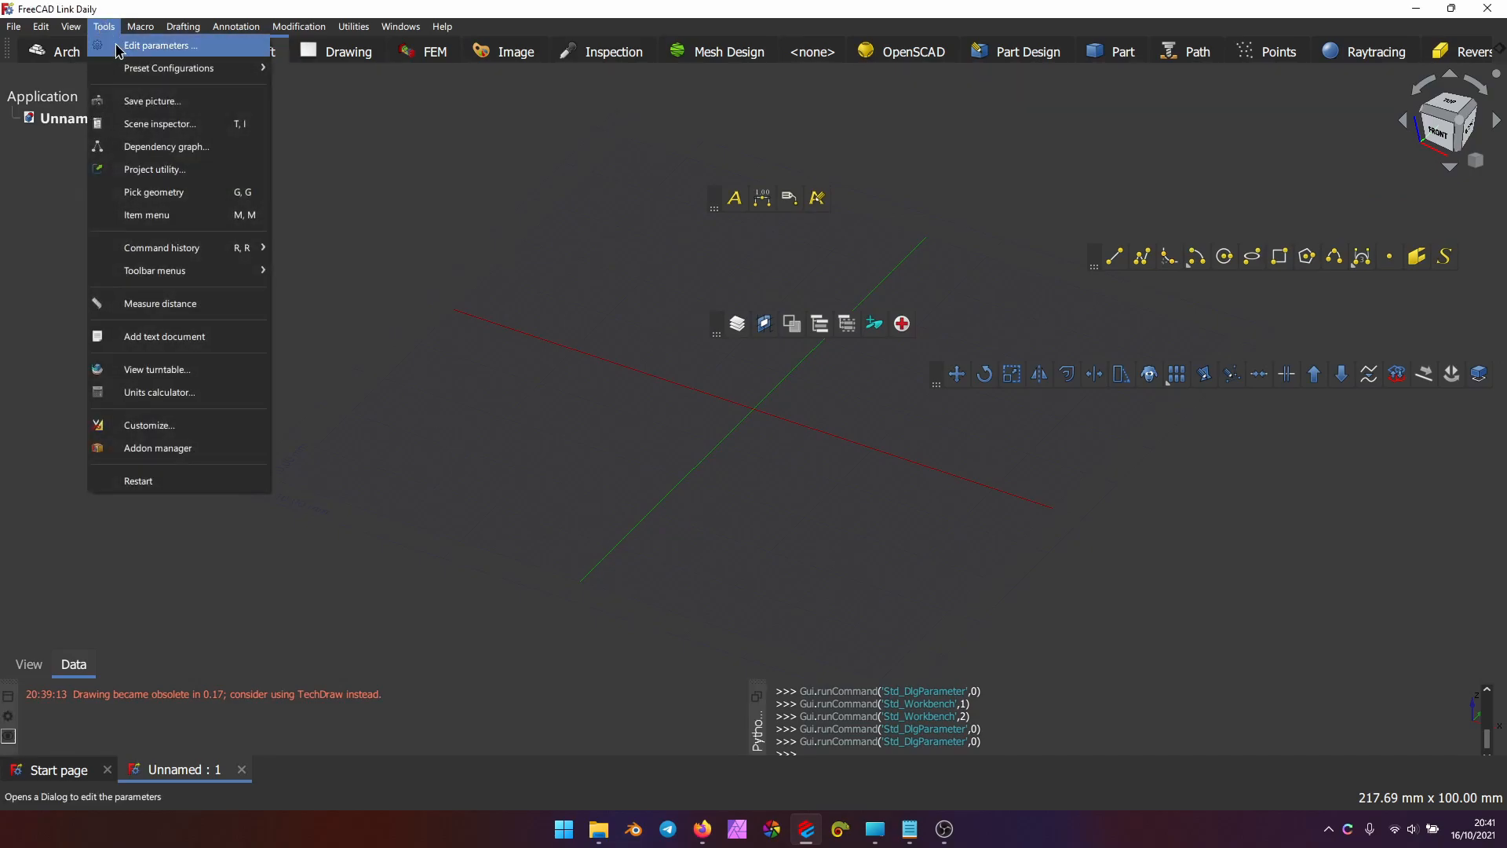
{"action": "left_click", "coordinate": [156, 45]}
{"action": "left_click", "coordinate": [714, 648]}
{"action": "left_click", "coordinate": [727, 673]}
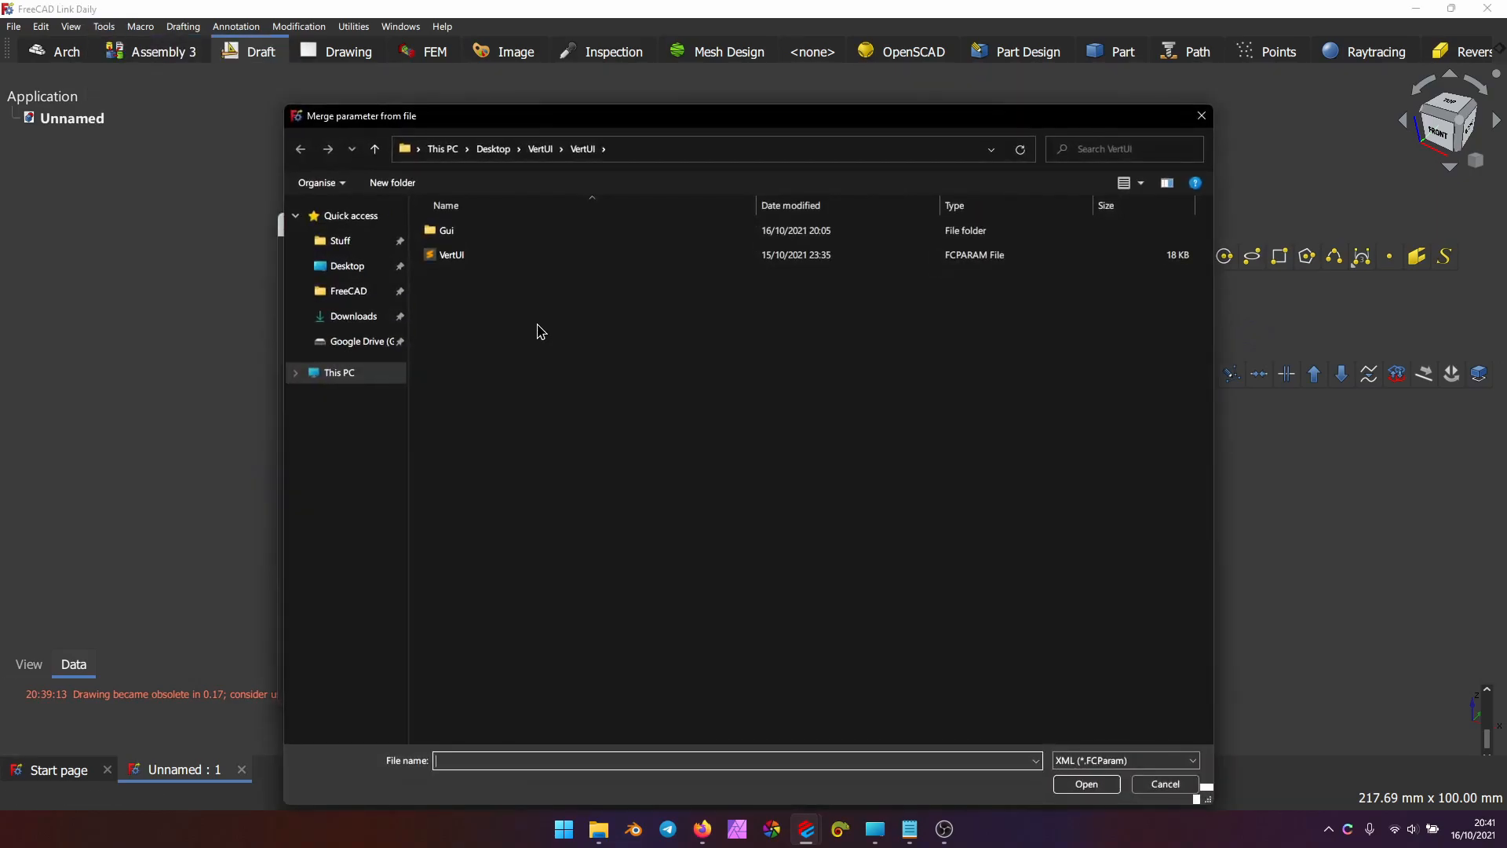
{"action": "double_click", "coordinate": [449, 257]}
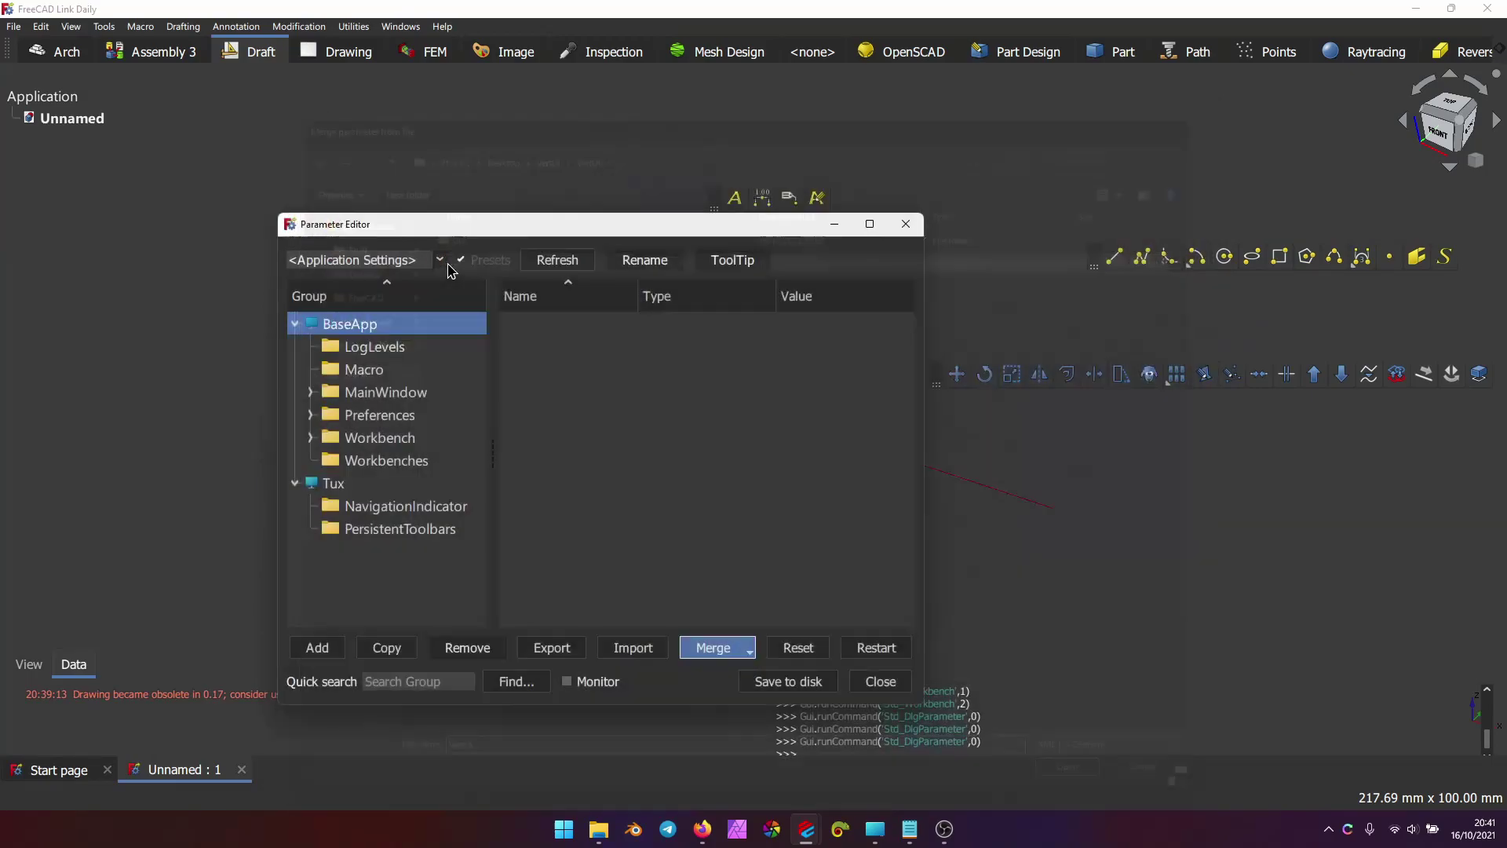
{"action": "left_click", "coordinate": [880, 681]}
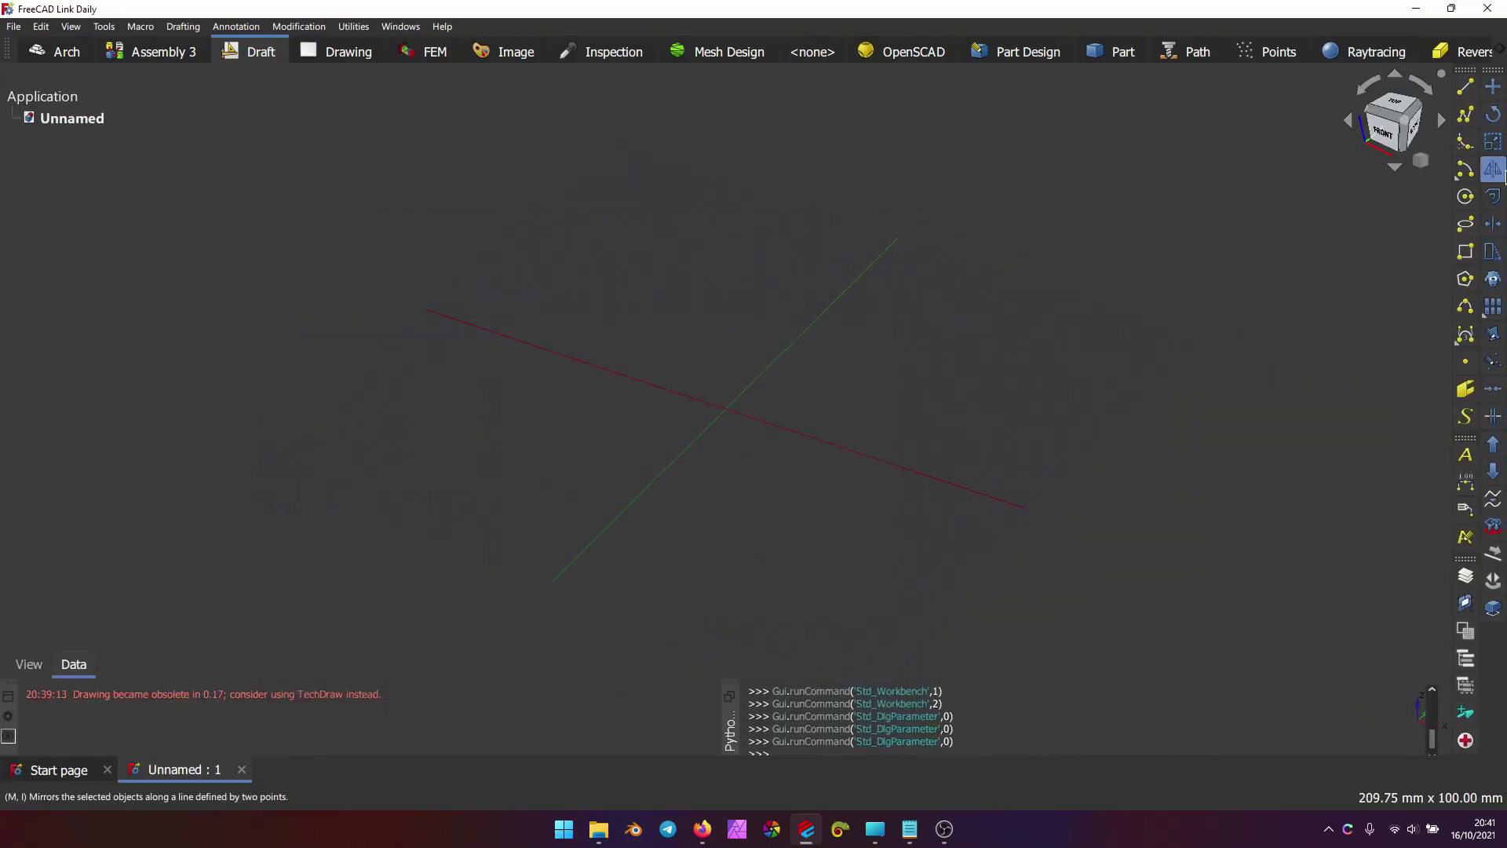
Lock the toolbars in place from the toolbar context menu
{"action": "right_click", "coordinate": [1496, 715]}
{"action": "right_click", "coordinate": [1467, 650]}
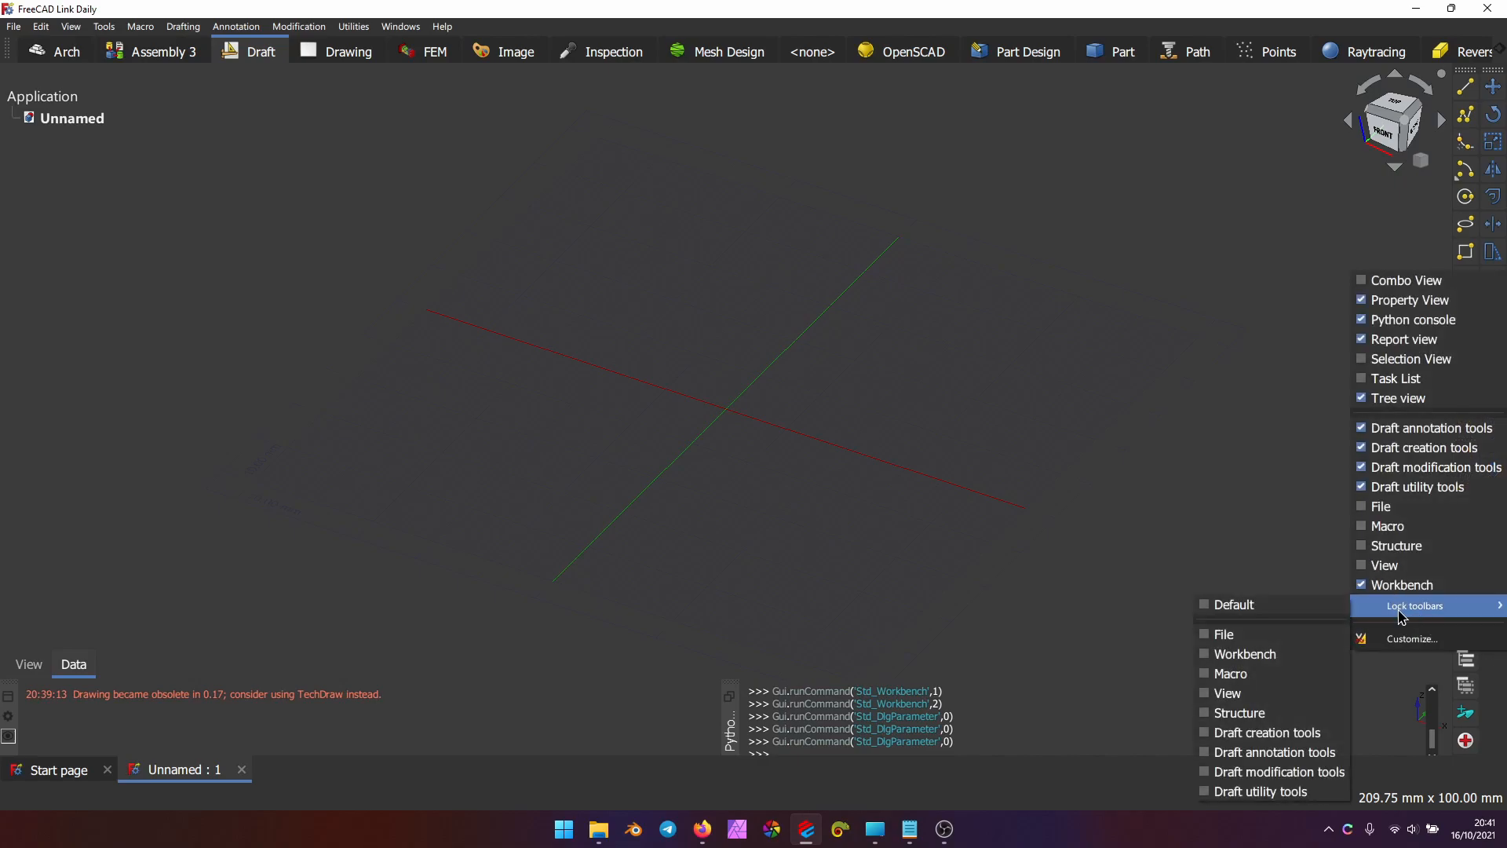
{"action": "left_click", "coordinate": [1227, 604]}
{"action": "left_click", "coordinate": [662, 241]}
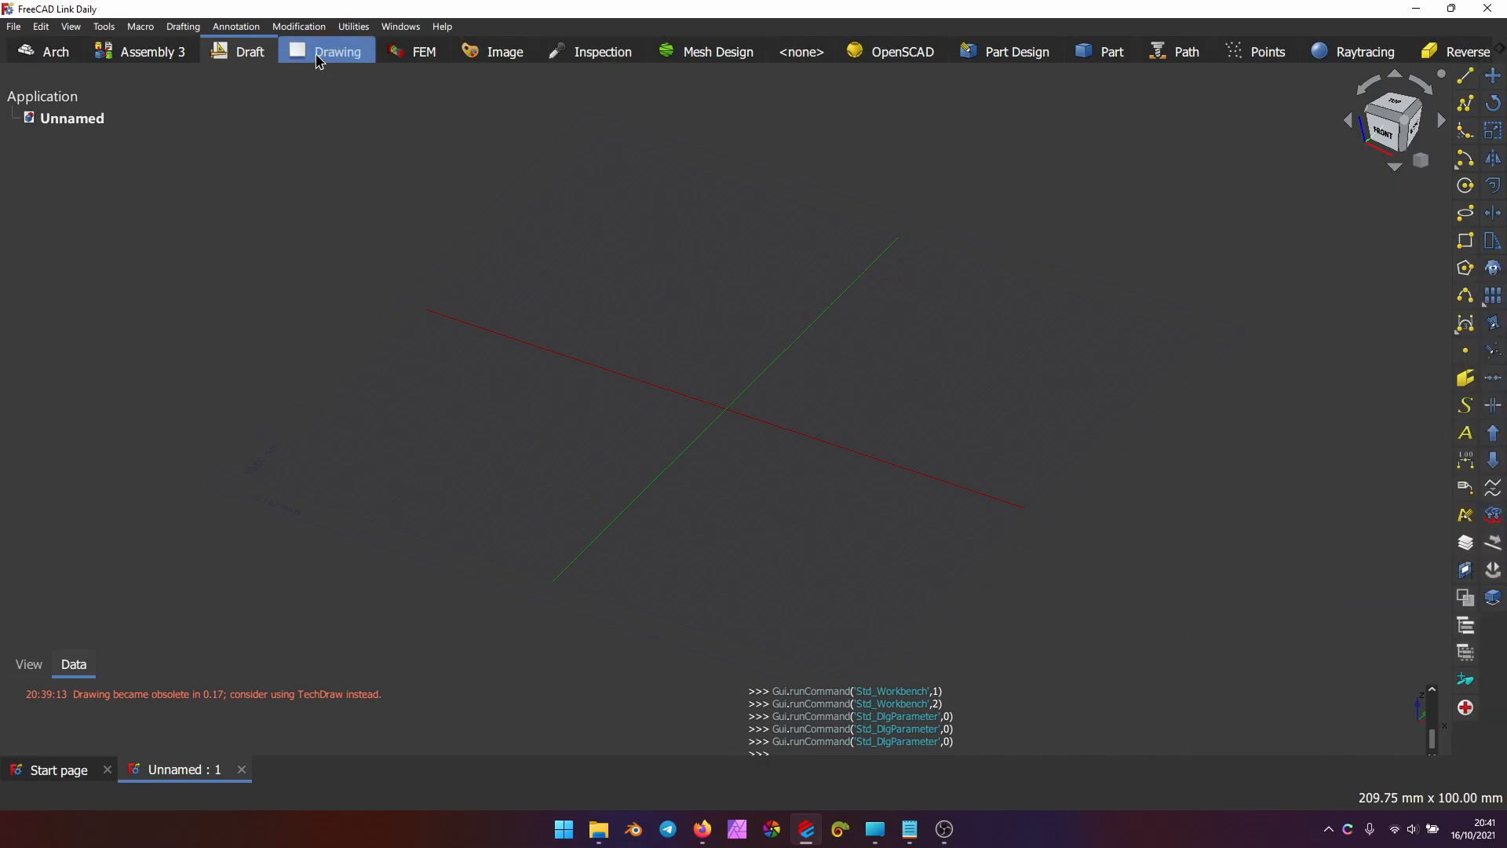
Hide the Web, Test framework, Drawing, FEM, Inspection, OpenSCAD, Points, Raytracing, Reverse Engineering, Robot and Start workbench tabs
{"action": "left_click", "coordinate": [316, 61]}
{"action": "right_click", "coordinate": [335, 61]}
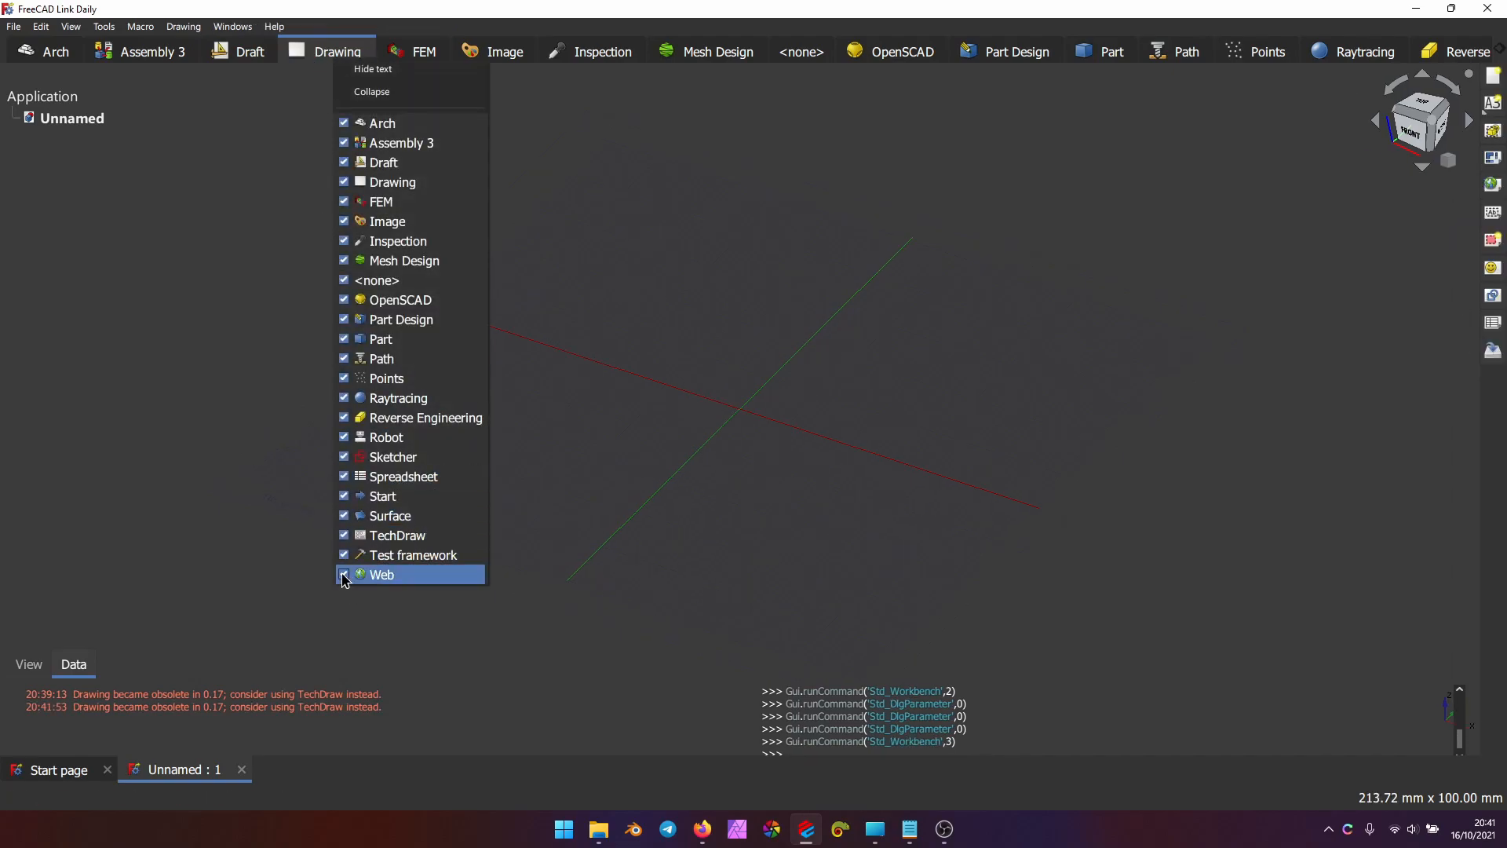
{"action": "left_click", "coordinate": [345, 575]}
{"action": "left_click", "coordinate": [344, 280]}
{"action": "left_click", "coordinate": [344, 182]}
{"action": "left_click", "coordinate": [343, 240]}
{"action": "left_click", "coordinate": [344, 299]}
{"action": "left_click", "coordinate": [344, 378]}
{"action": "left_click", "coordinate": [344, 399]}
{"action": "left_click", "coordinate": [344, 437]}
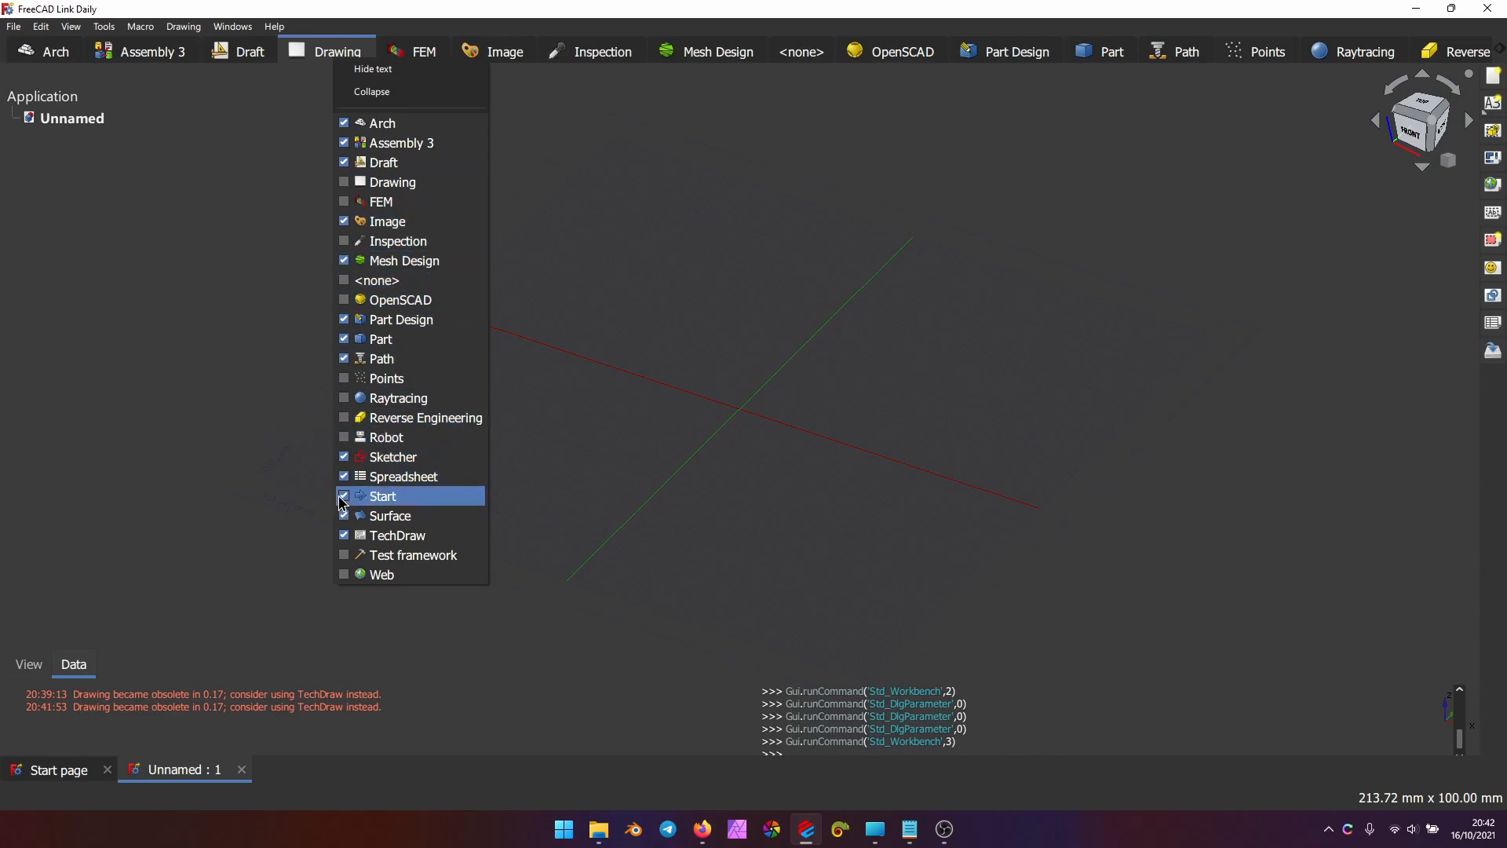
{"action": "left_click", "coordinate": [344, 496]}
{"action": "left_click", "coordinate": [276, 279]}
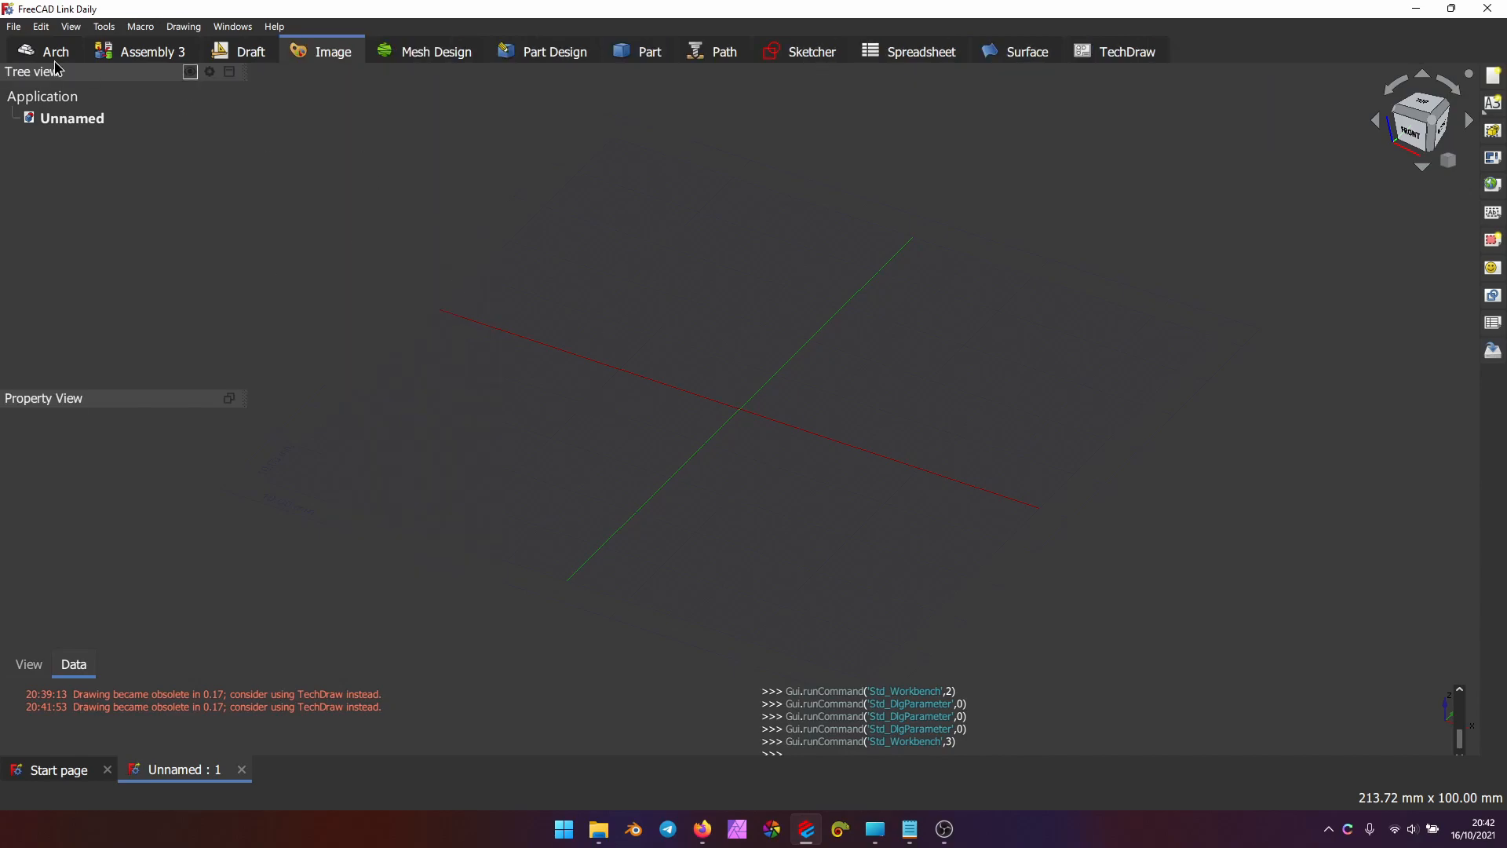
Switch through Assembly 3, Draft, Image, Part Design and Part to check the trimmed tab bar
{"action": "left_click", "coordinate": [142, 53]}
{"action": "left_click", "coordinate": [248, 51]}
{"action": "left_click", "coordinate": [330, 52]}
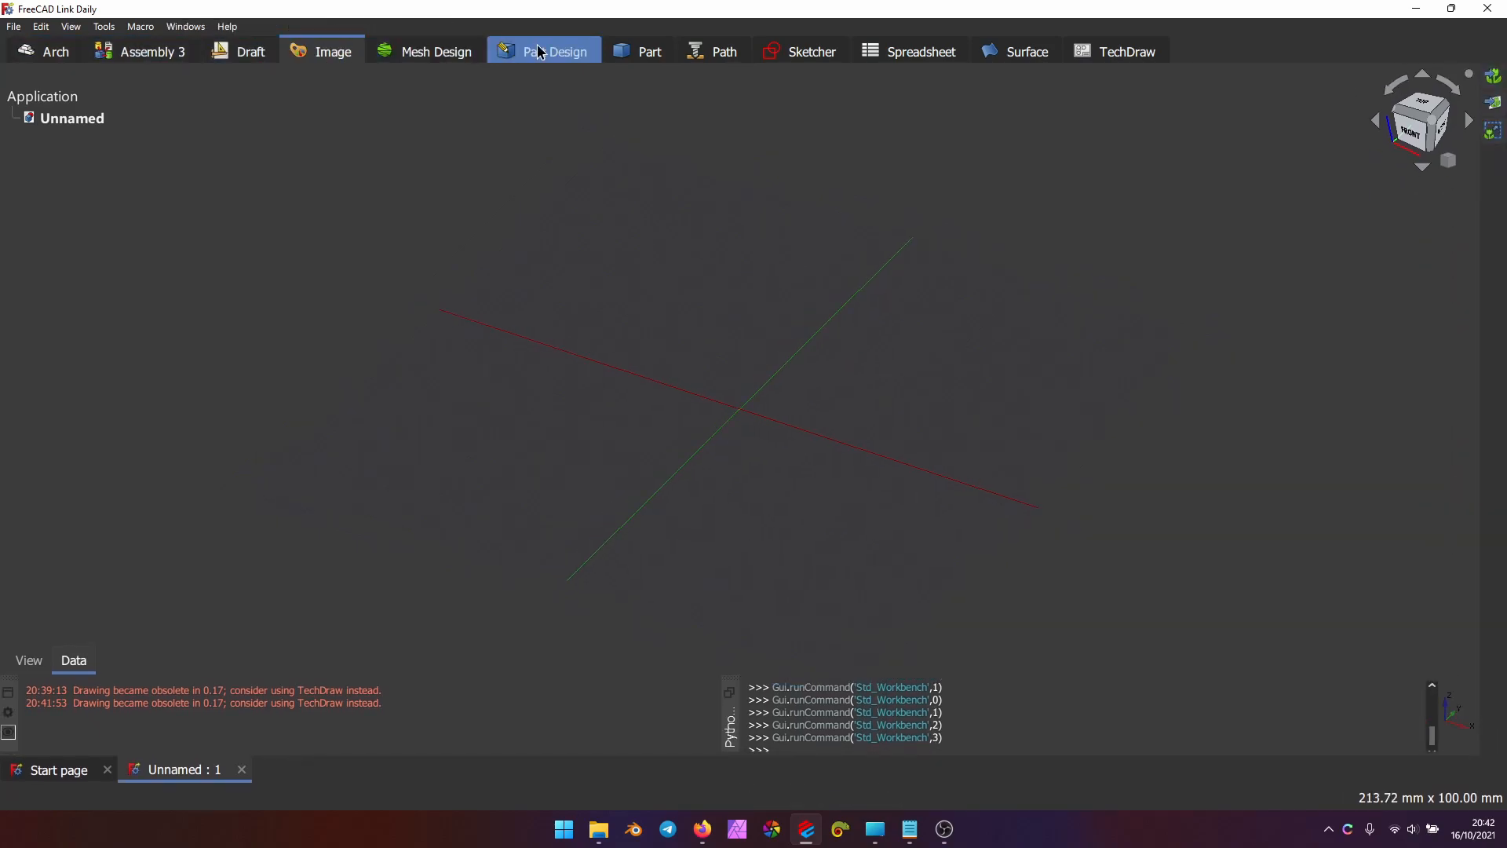
{"action": "left_click", "coordinate": [539, 52]}
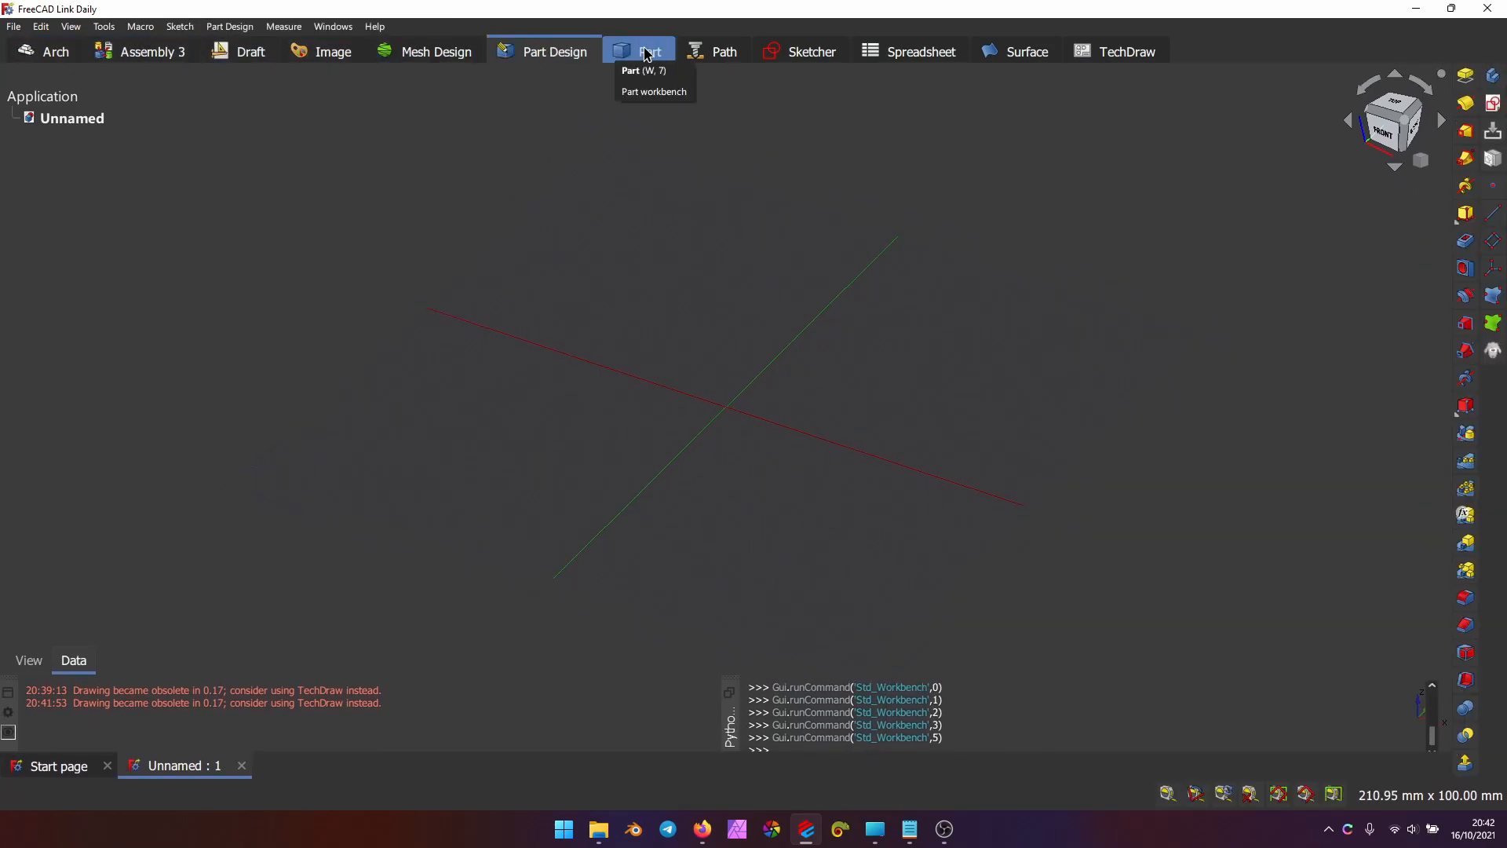
{"action": "left_click", "coordinate": [646, 52]}
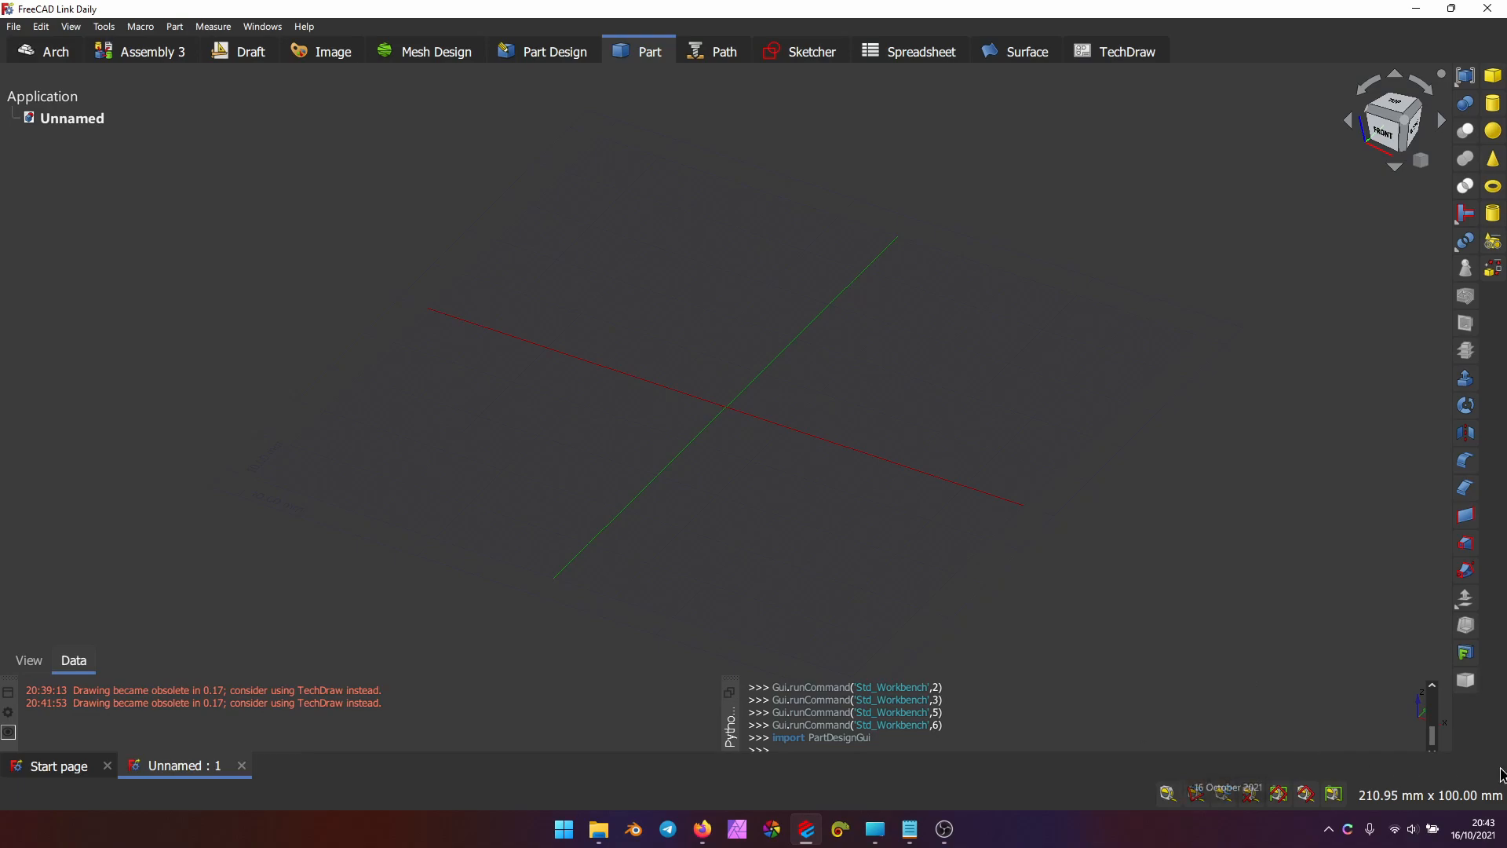
Move the Part solids toolbar into the status bar and toggle the navigation-style indicator on then off
{"action": "left_click_drag", "start_coordinate": [1492, 65], "coordinate": [1135, 797]}
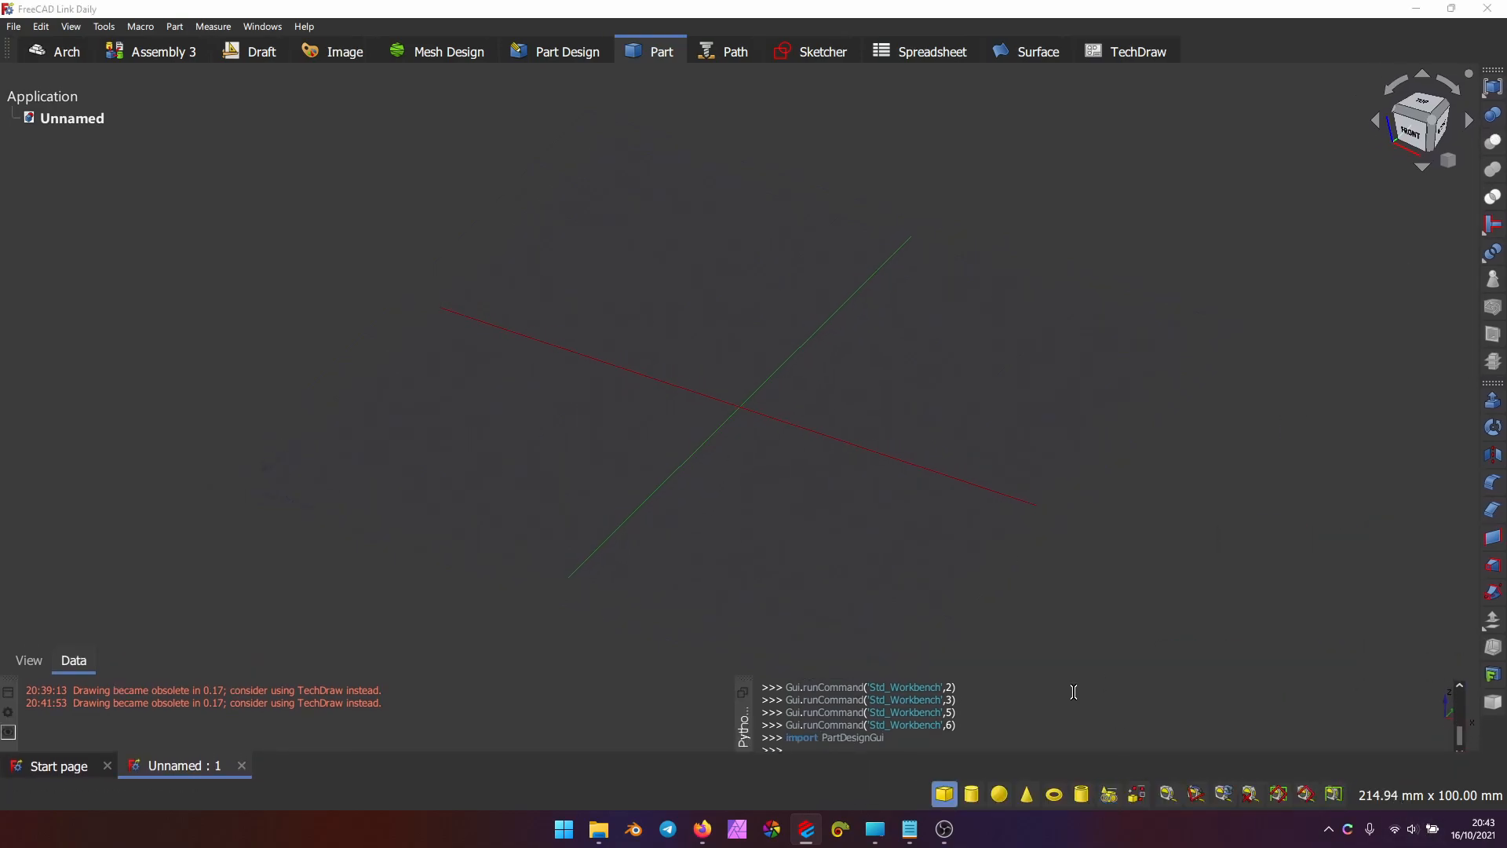
{"action": "right_click", "coordinate": [787, 793]}
{"action": "left_click", "coordinate": [824, 727]}
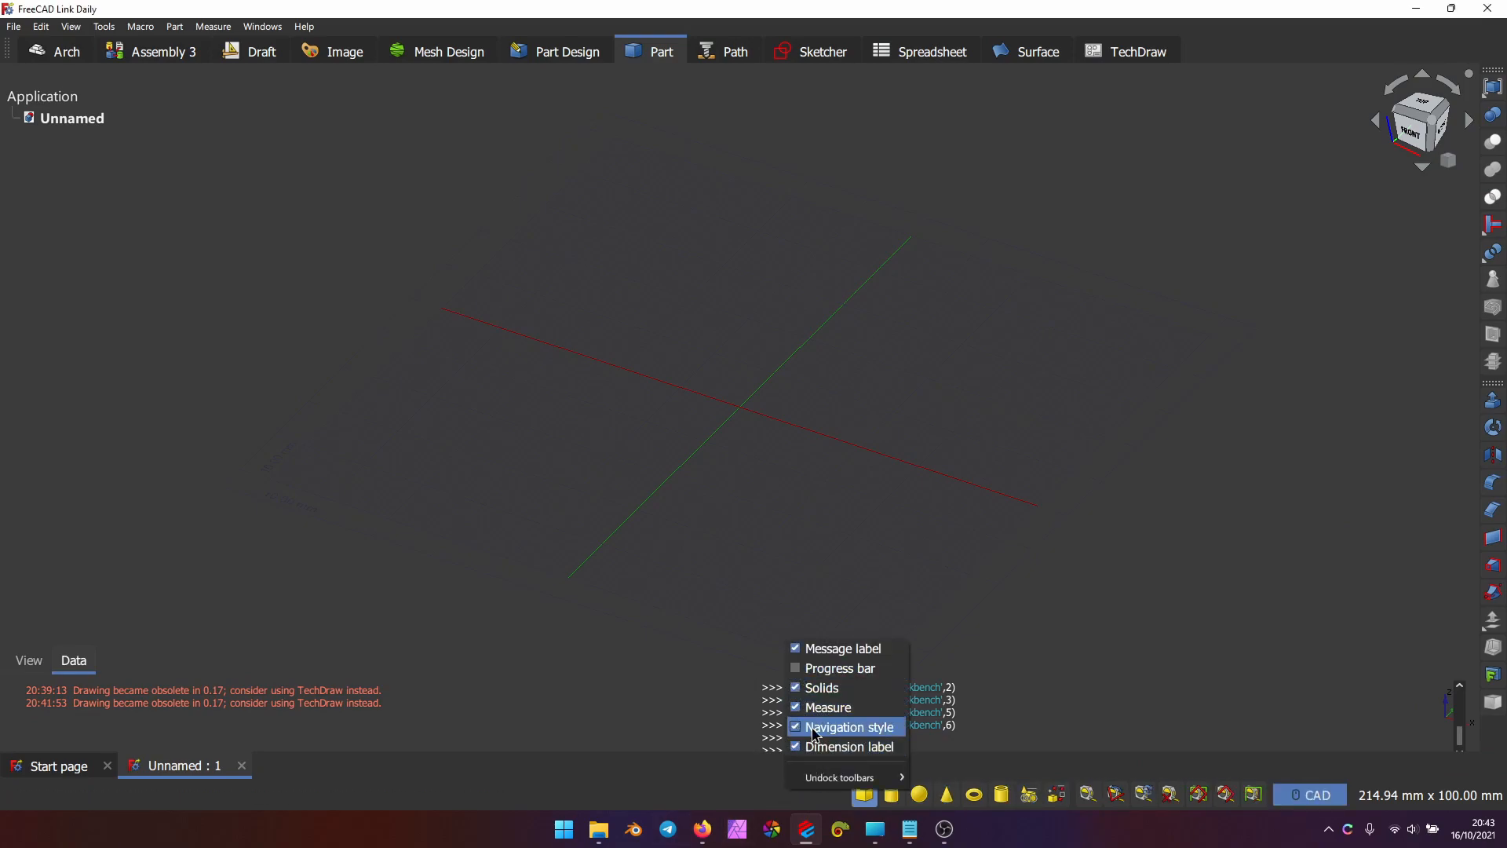
{"action": "left_click", "coordinate": [1296, 801]}
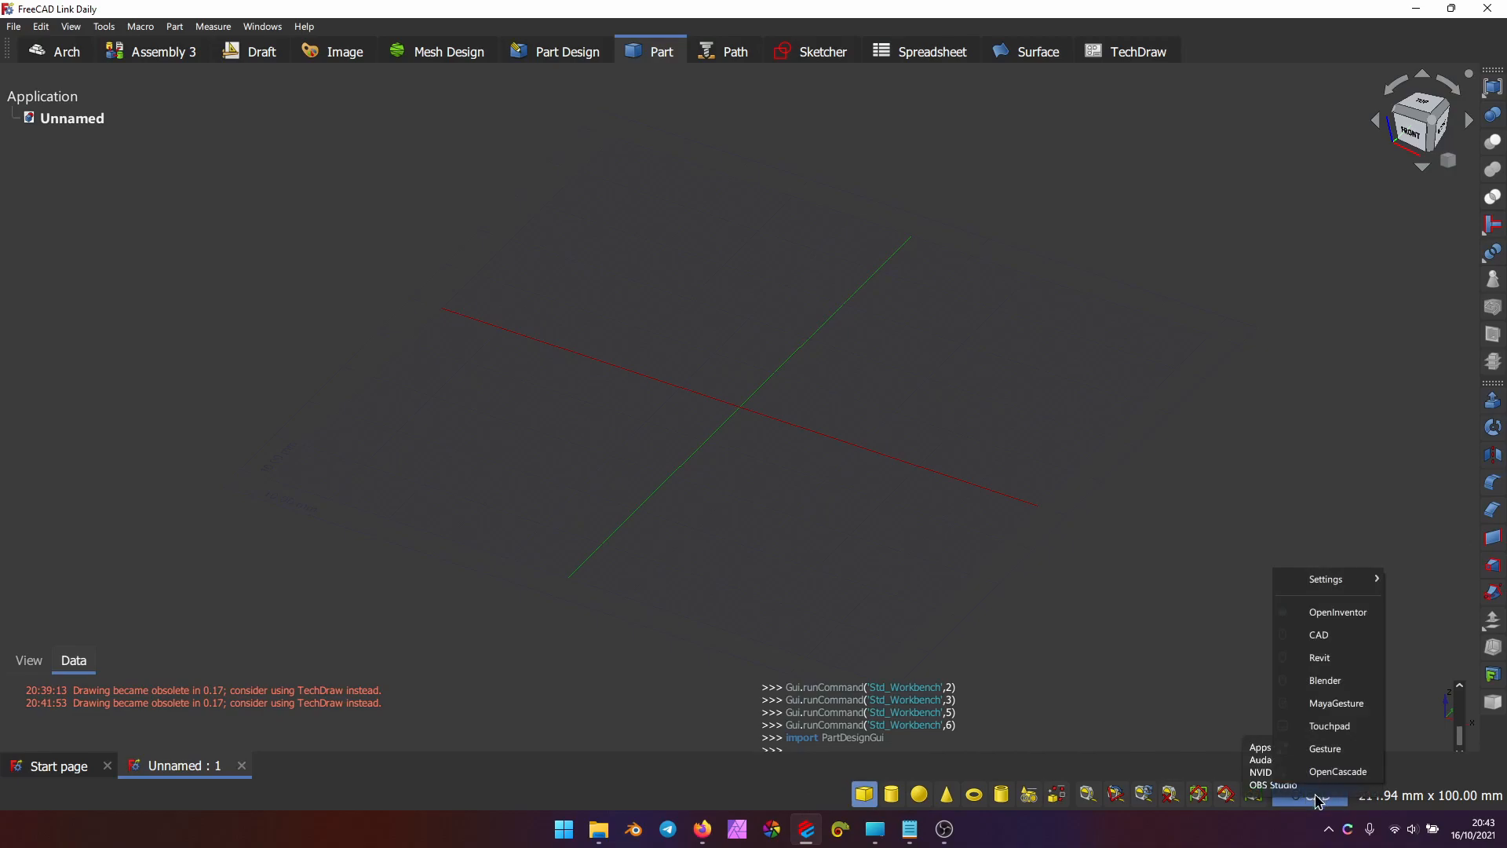
{"action": "left_click", "coordinate": [798, 799]}
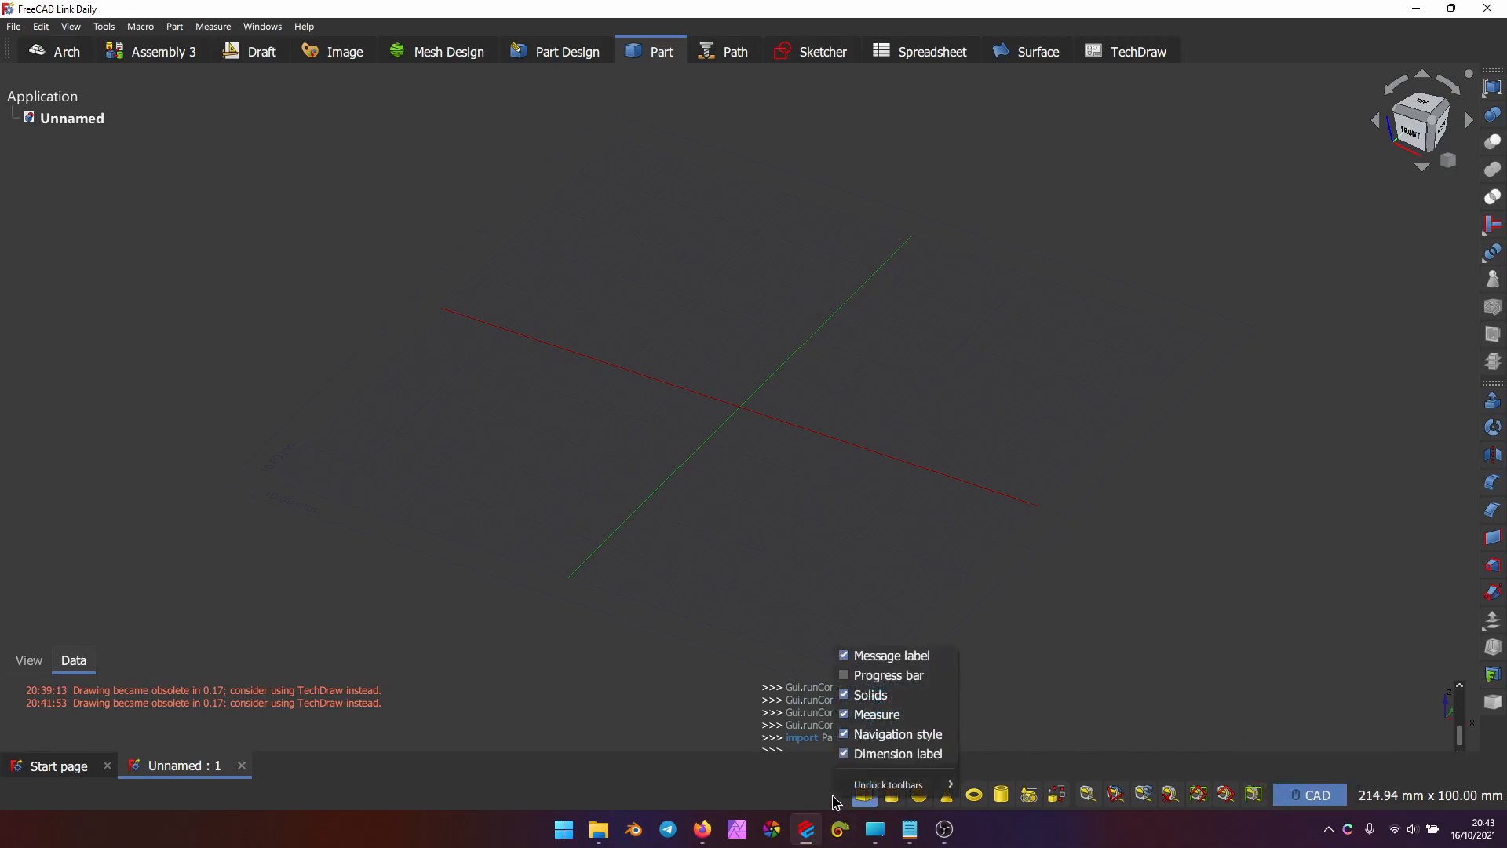
{"action": "left_click", "coordinate": [895, 734]}
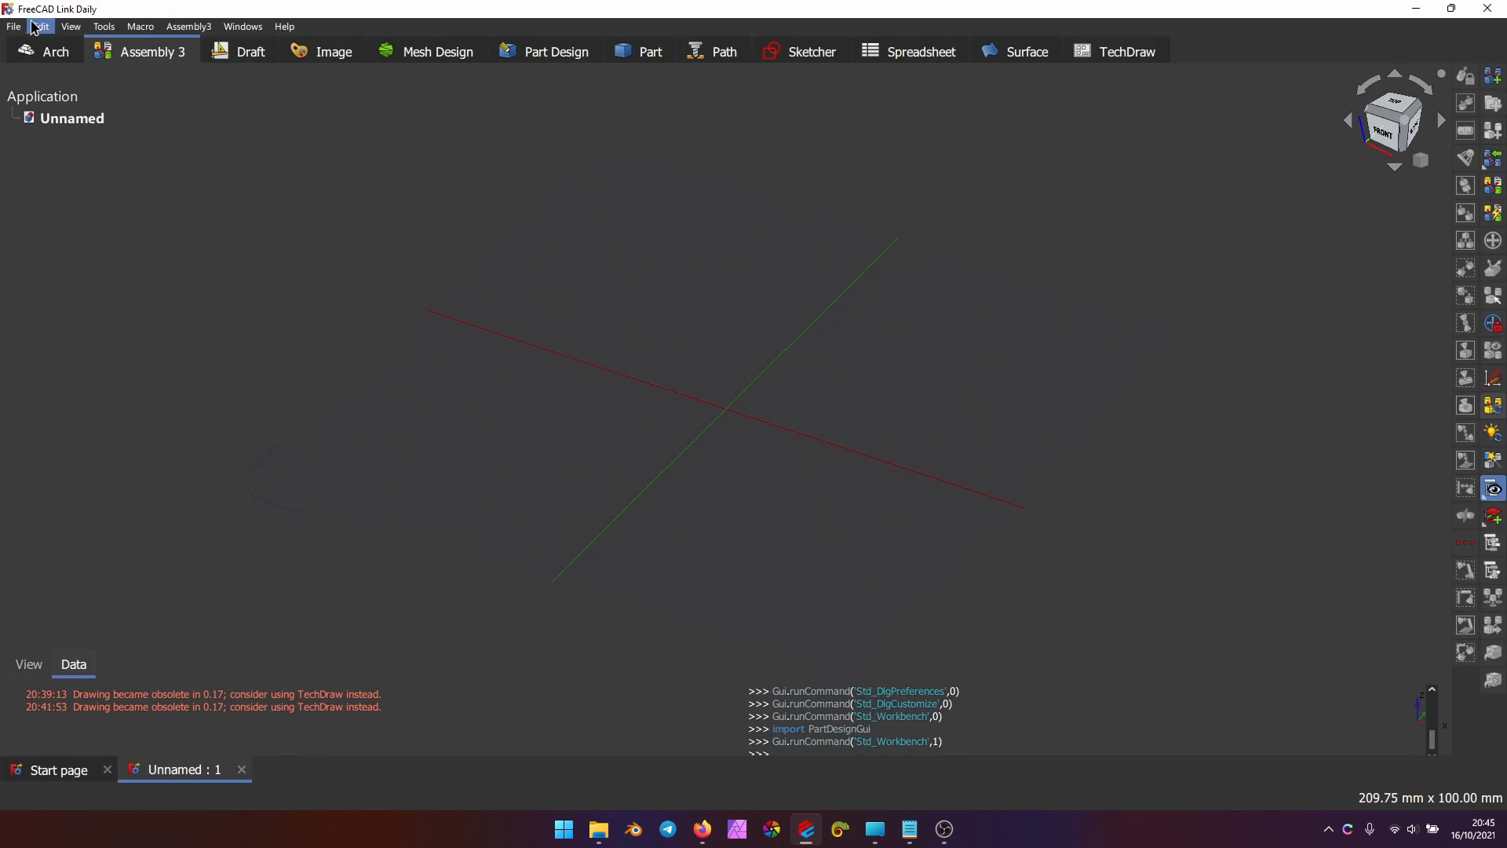
In Customize > Toolbars, assign Q as the pie-menu shortcut for the Global Views toolbar
{"action": "left_click", "coordinate": [38, 27]}
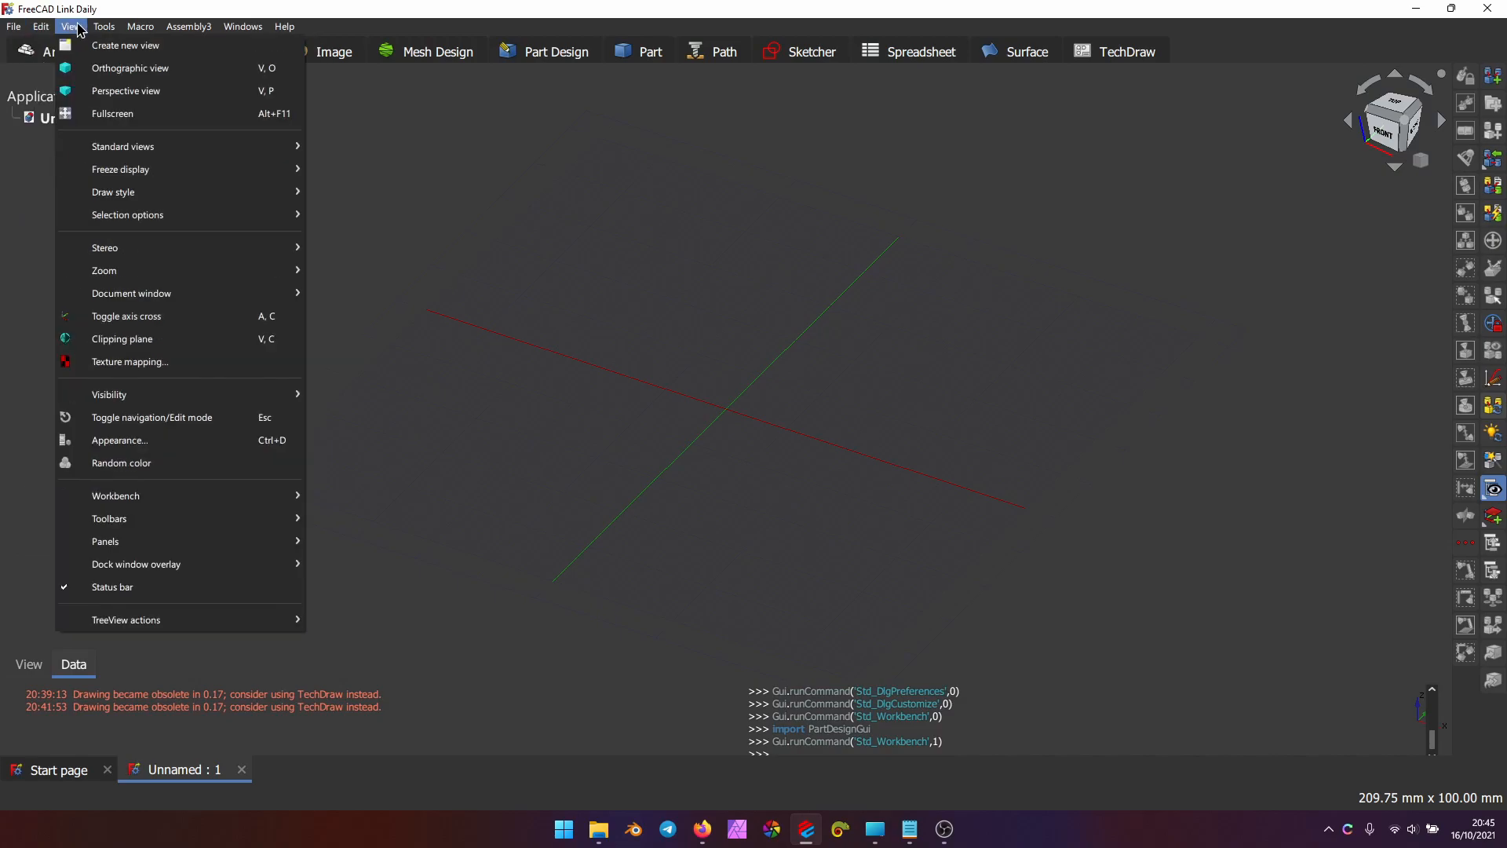
{"action": "mouse_move", "coordinate": [104, 27]}
{"action": "left_click", "coordinate": [180, 431]}
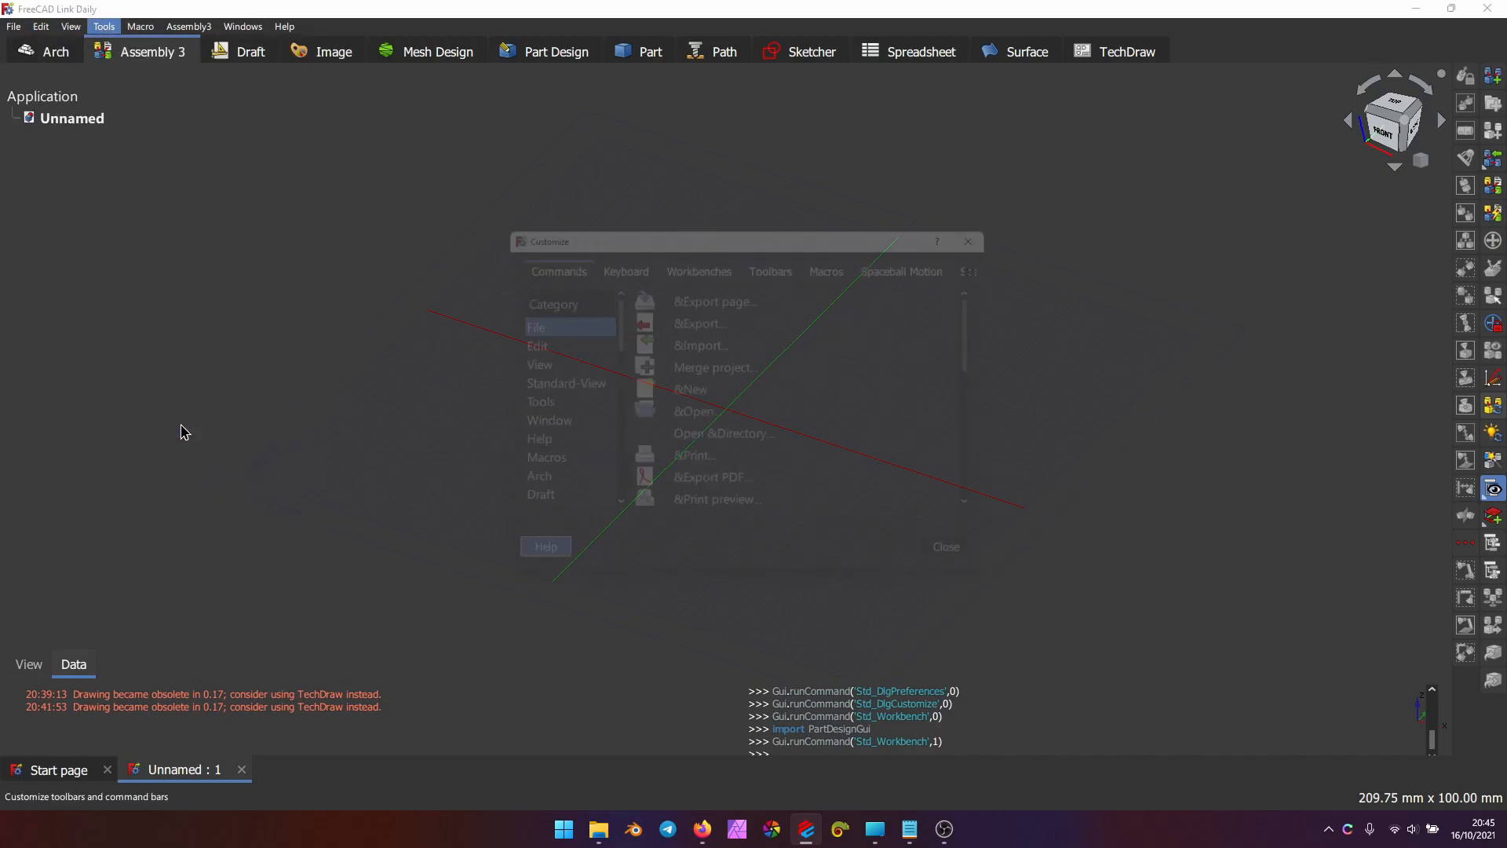
{"action": "left_click", "coordinate": [792, 257]}
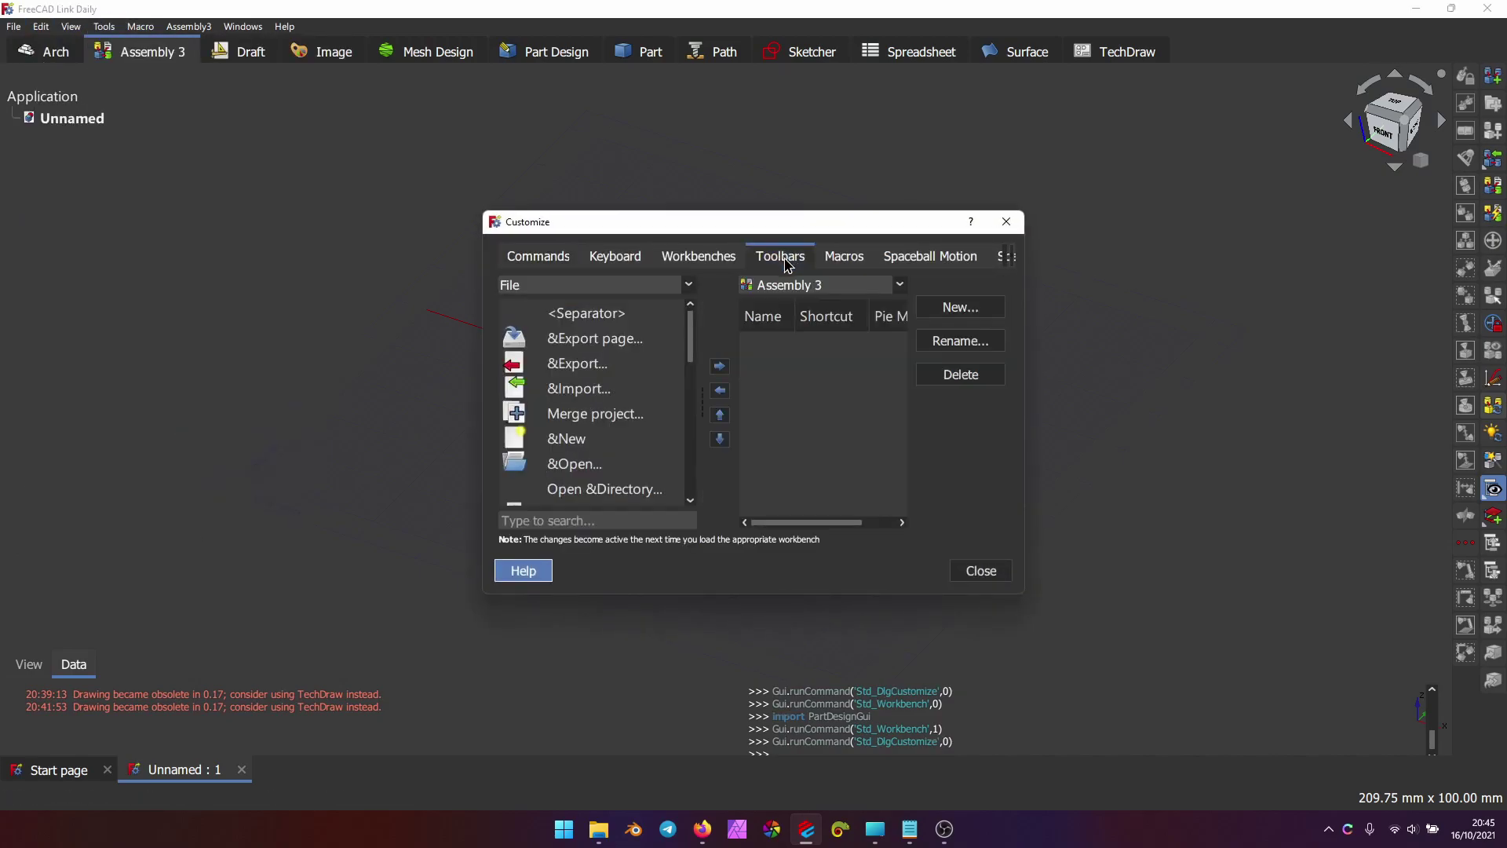
{"action": "left_click", "coordinate": [835, 290]}
{"action": "left_click", "coordinate": [812, 307]}
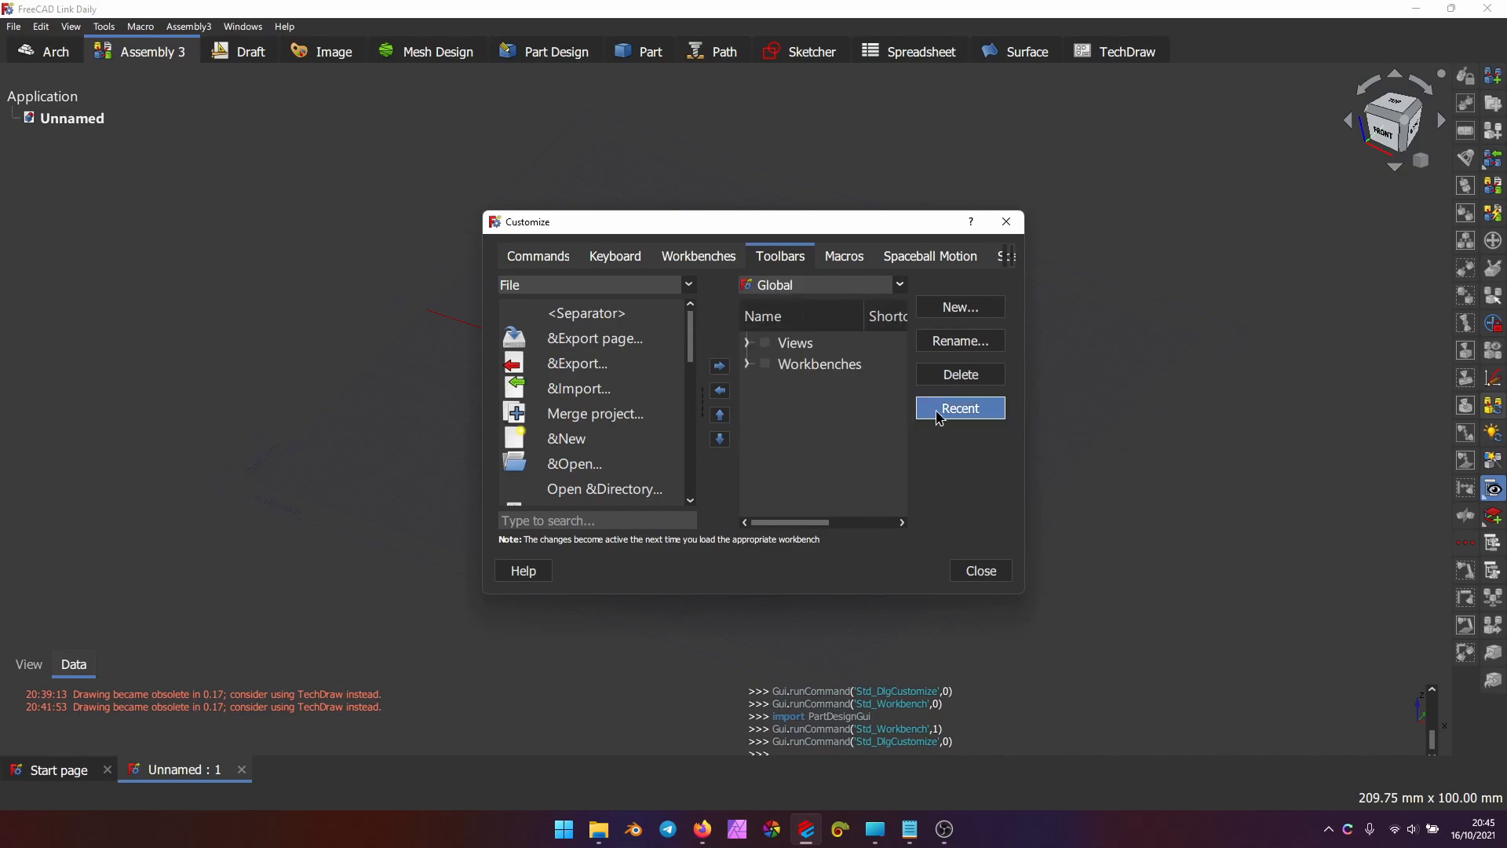
{"action": "left_click_drag", "start_coordinate": [1024, 419], "coordinate": [1219, 418]}
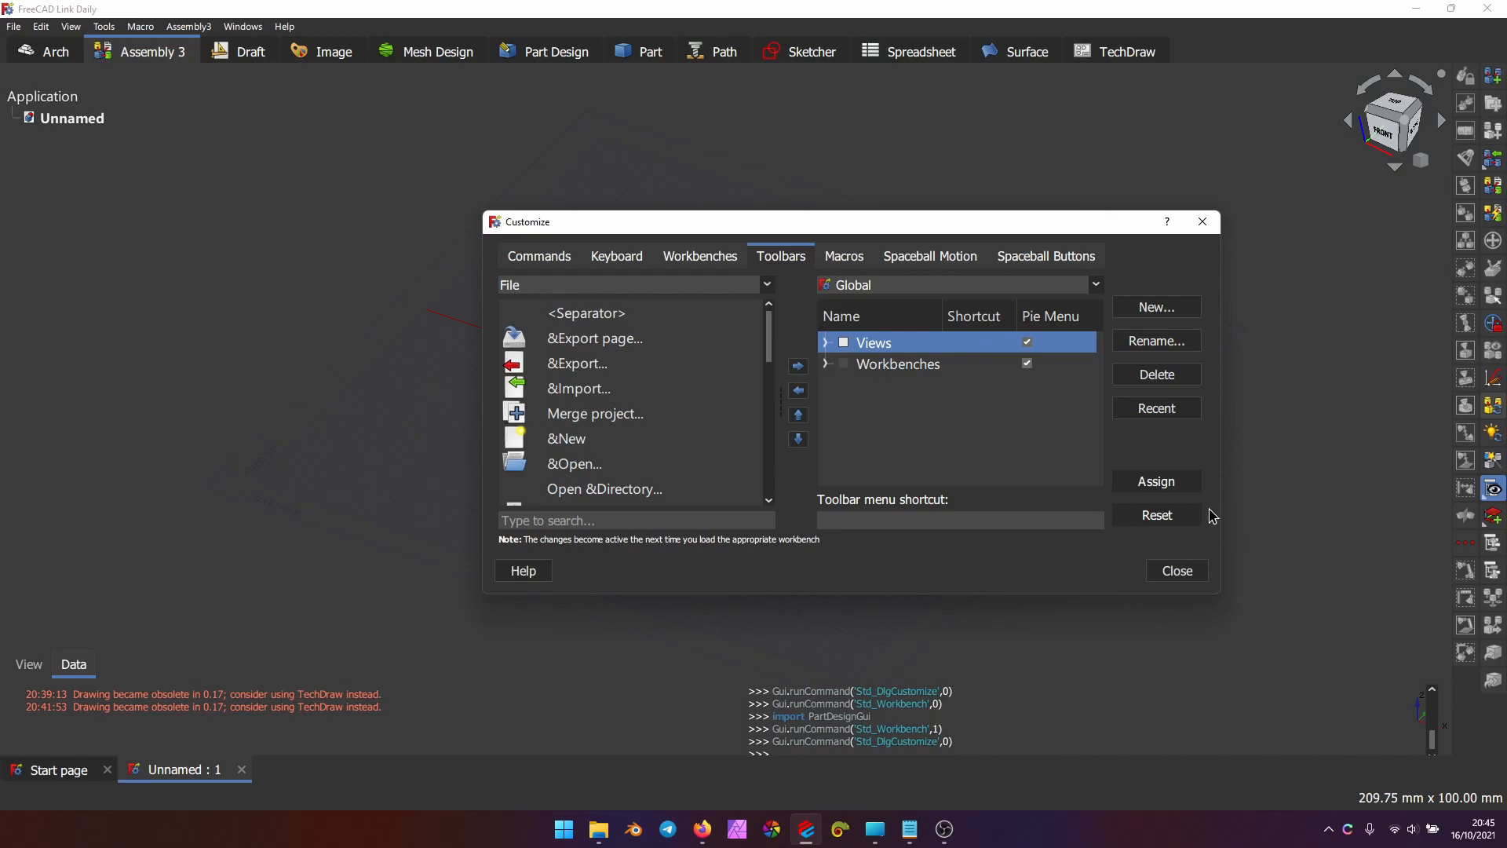
{"action": "key", "text": "q"}
{"action": "left_click", "coordinate": [1168, 482]}
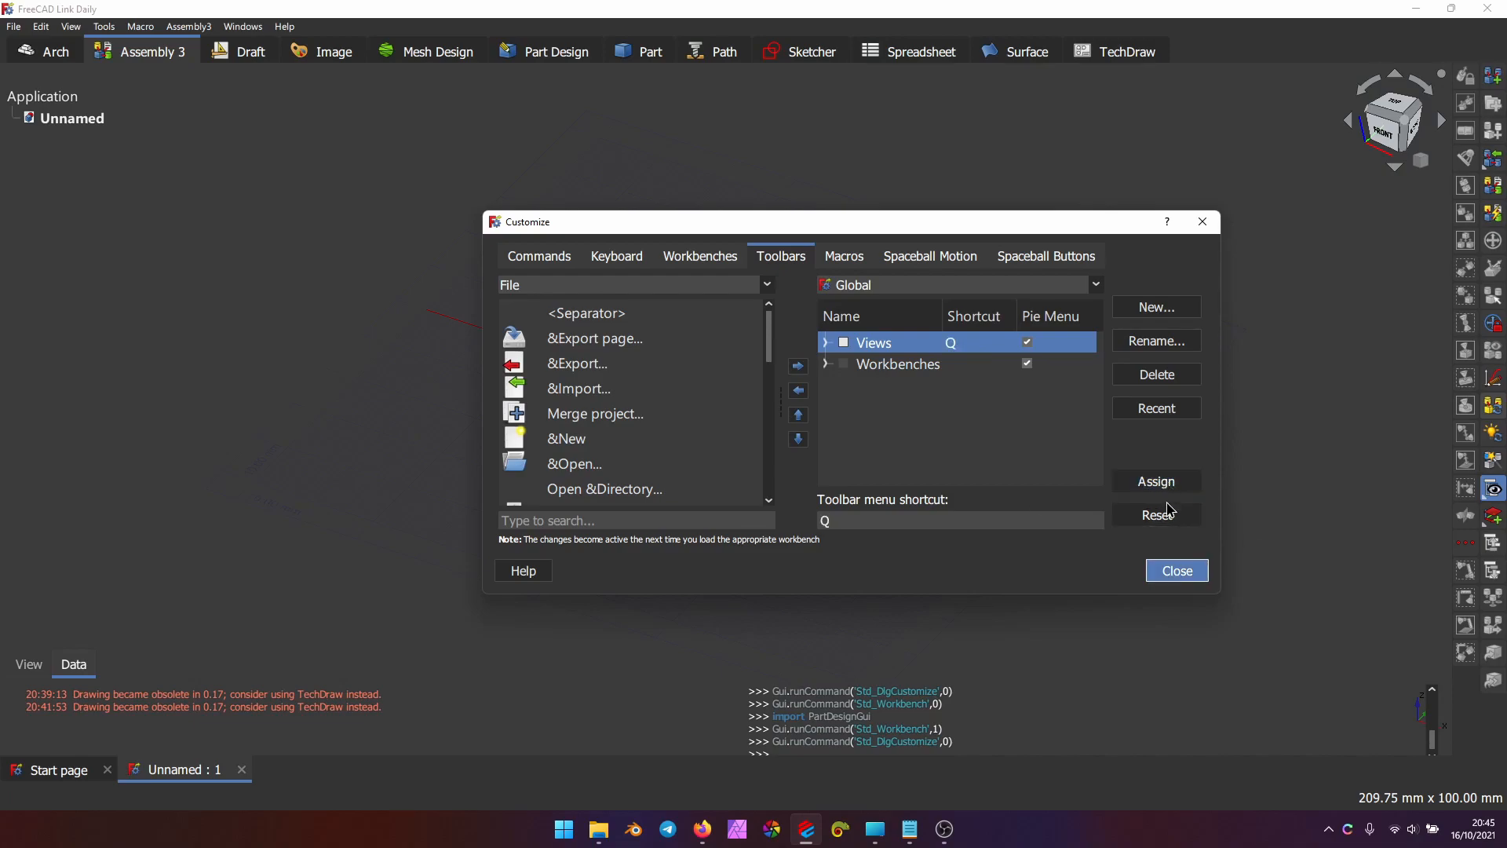
Close Customize and use the Q pie menu to switch the model view to Left
{"action": "left_click", "coordinate": [1175, 571]}
{"action": "key", "text": "q"}
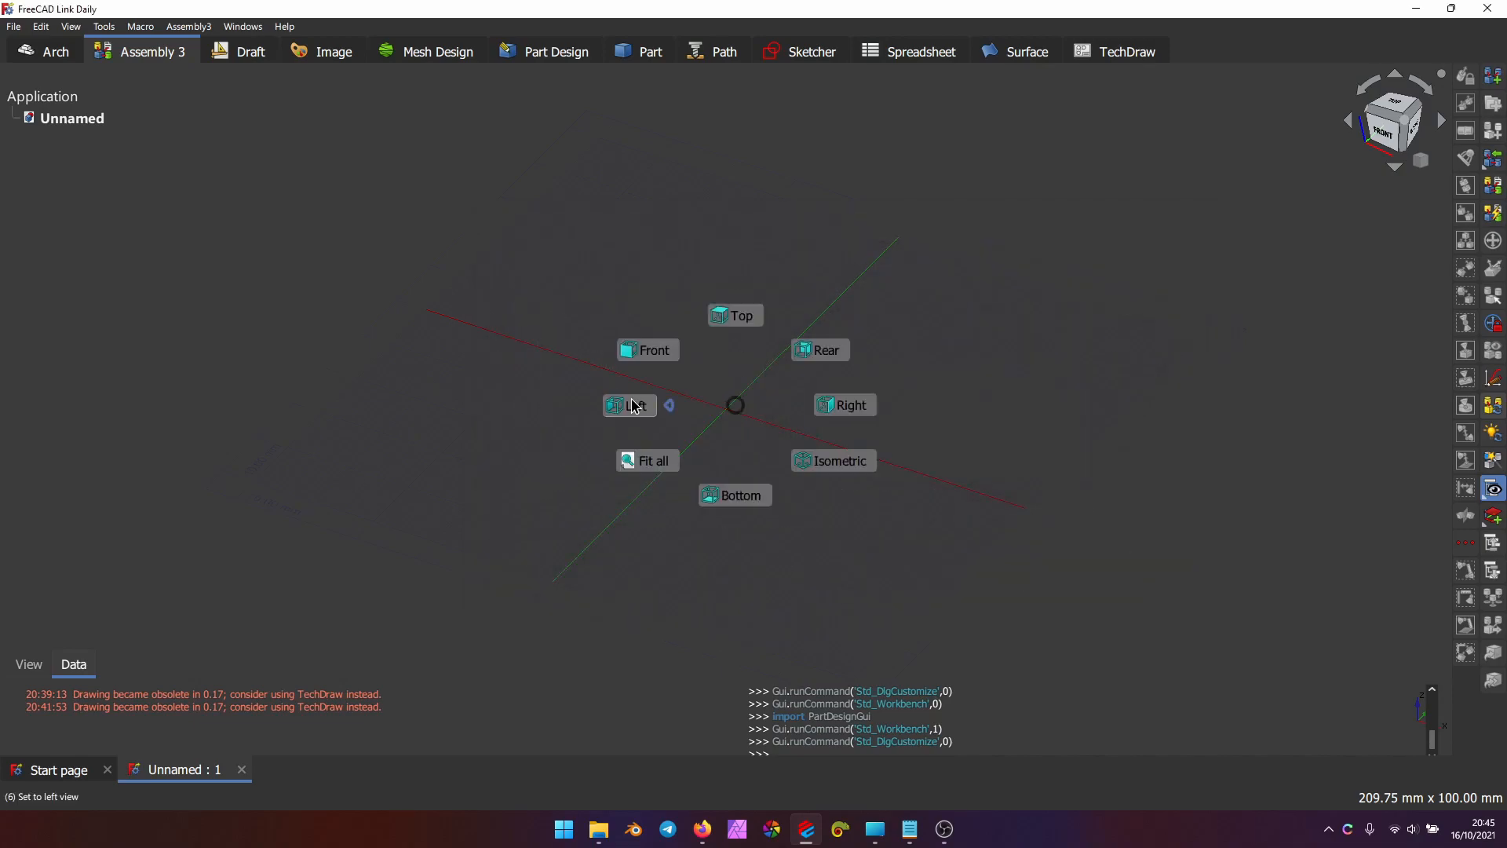
{"action": "left_click", "coordinate": [640, 429]}
{"action": "key", "text": "q"}
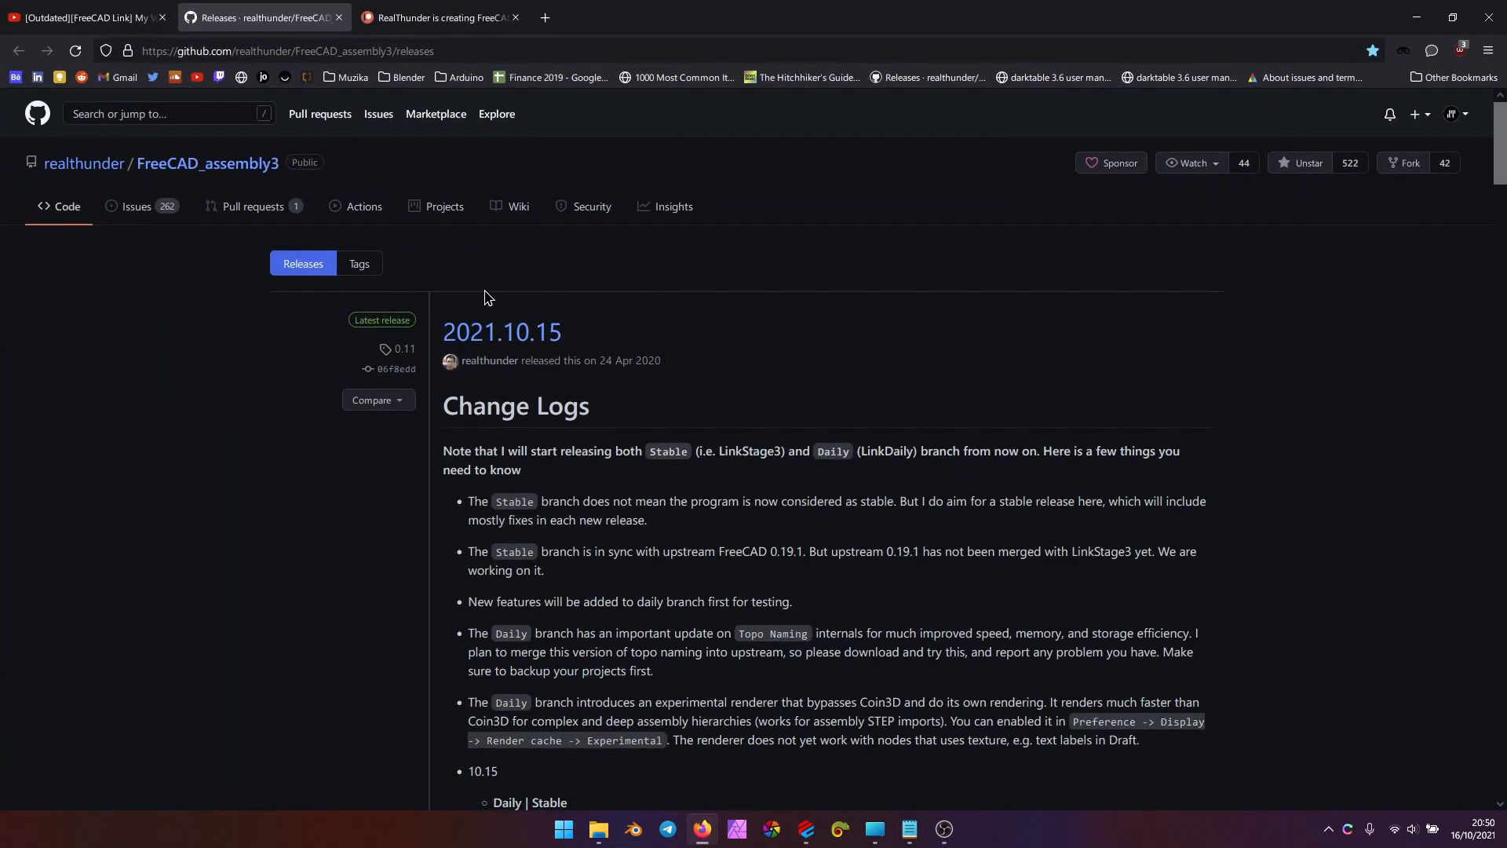
Switch the browser to RealThunder's Patreon page for FreeCAD Assembly3
{"action": "left_click", "coordinate": [435, 18]}
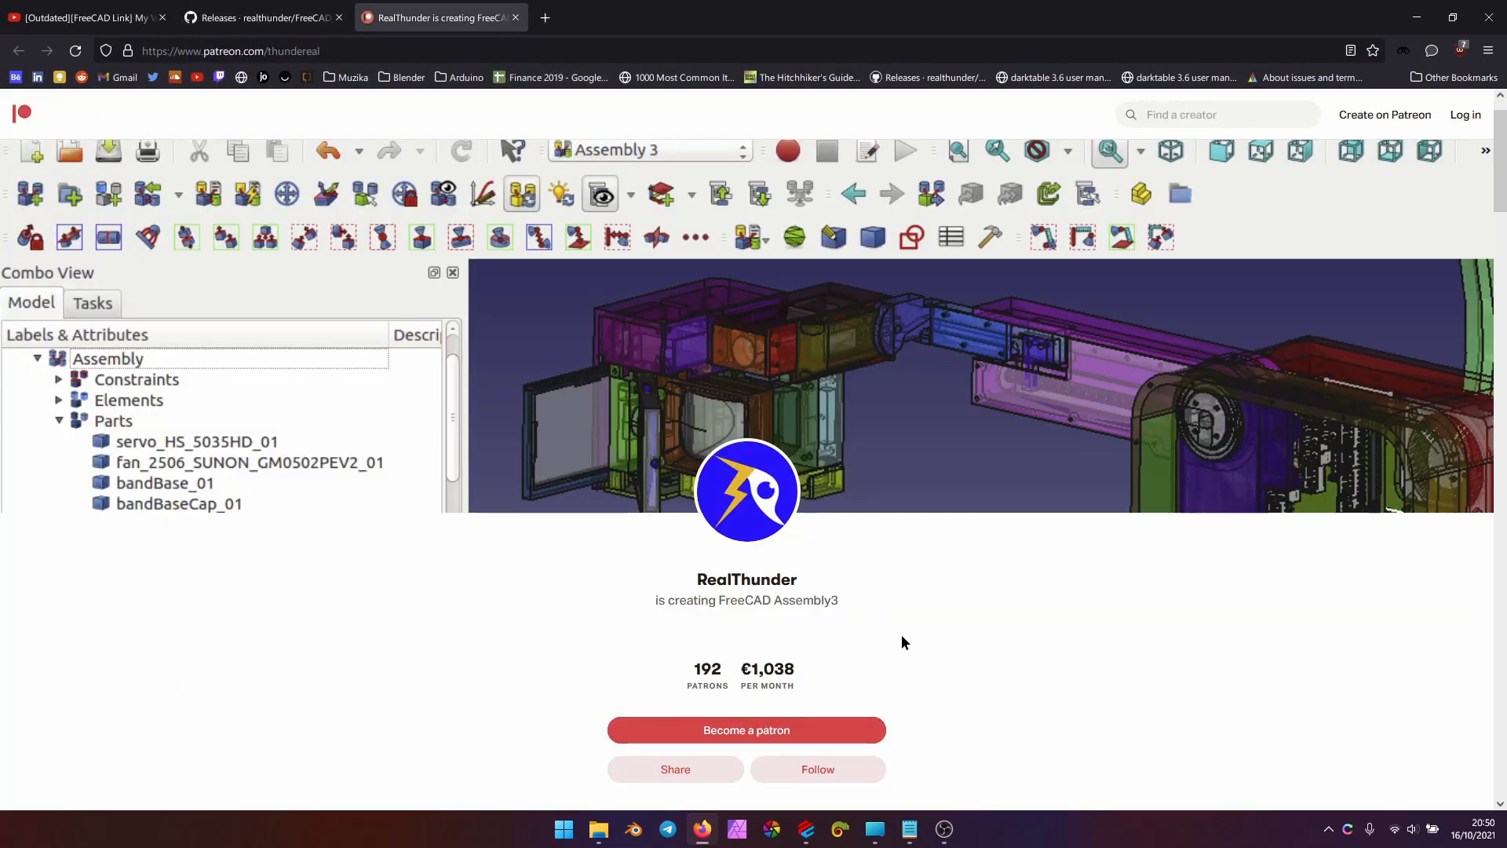
{"action": "scroll", "coordinate": [836, 549], "scroll_direction": "down", "scroll_amount": 1}
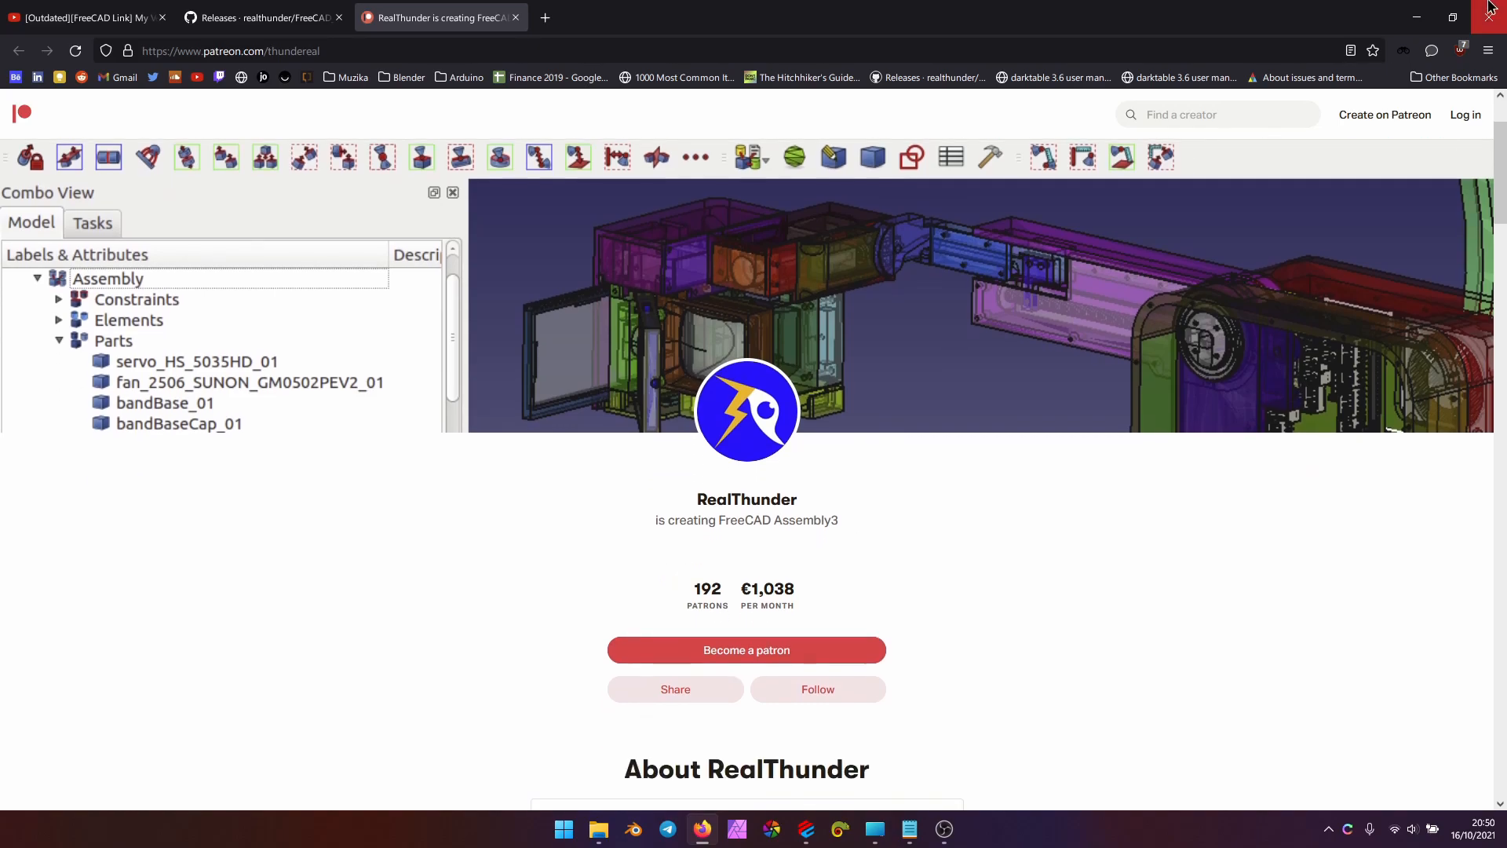